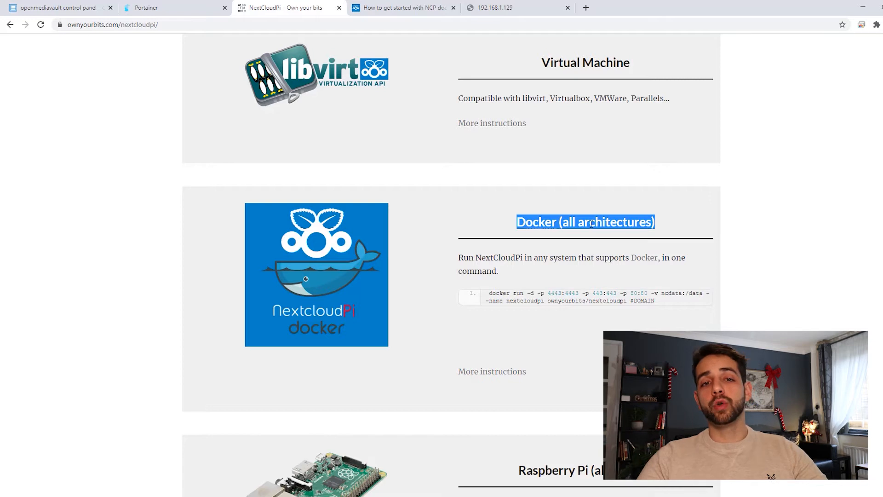
Look through the supported platforms listed on the NextCloudPi page, from Docker and Raspberry Pi to Armbian
scroll(592, 224, "down", 1)
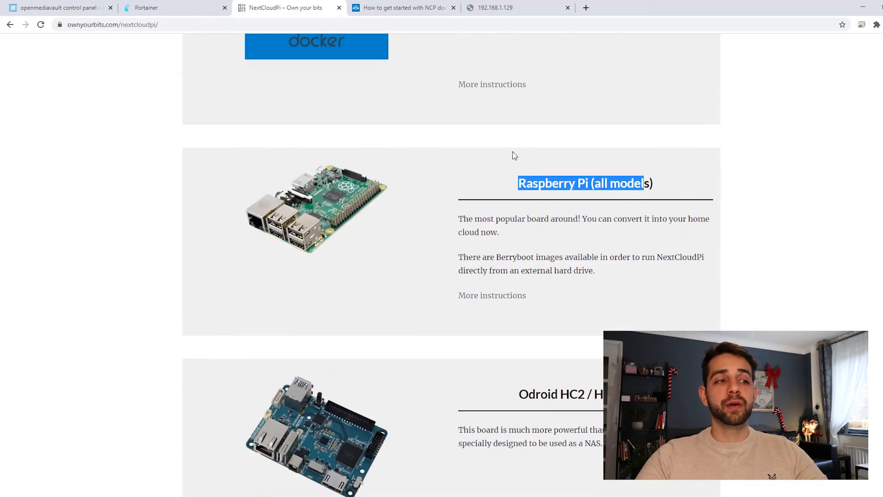
left_click(510, 183)
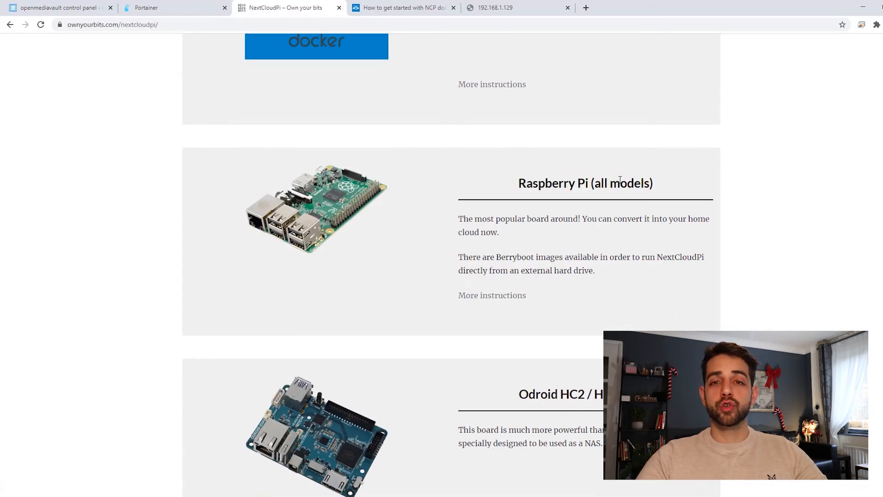
scroll(620, 177, "down", 7)
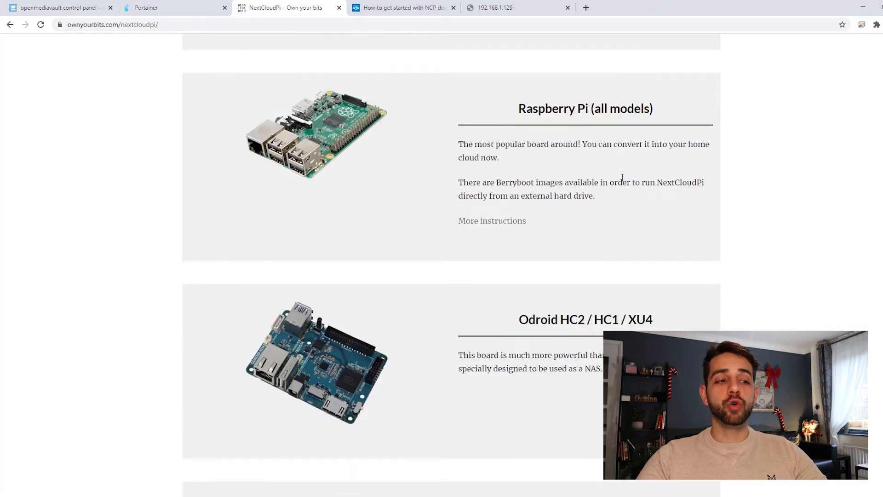
scroll(518, 226, "down", 9)
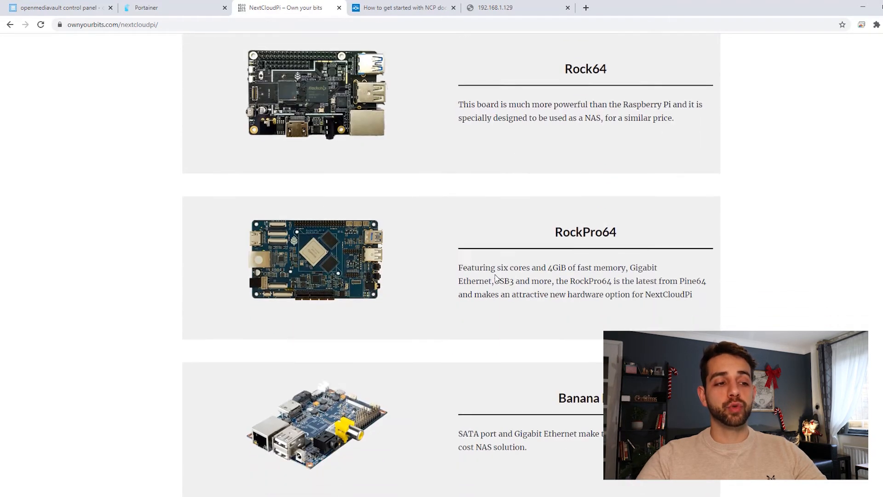
scroll(497, 278, "down", 2)
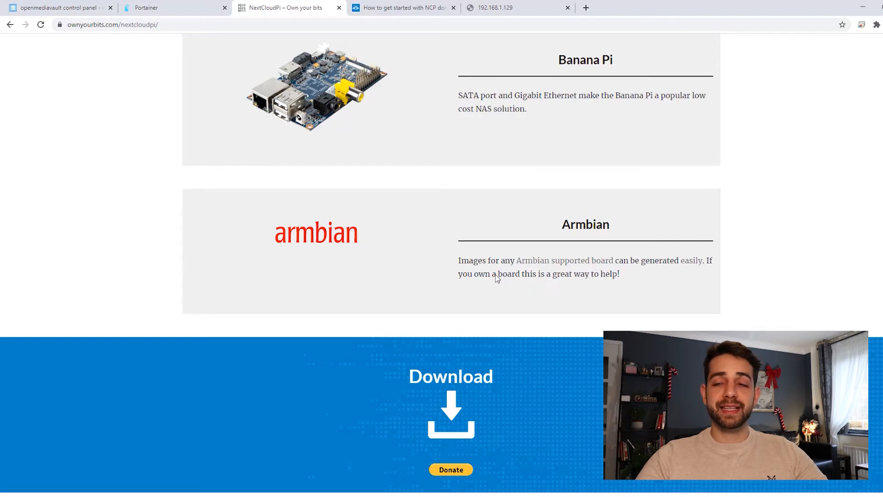
scroll(497, 279, "up", 20)
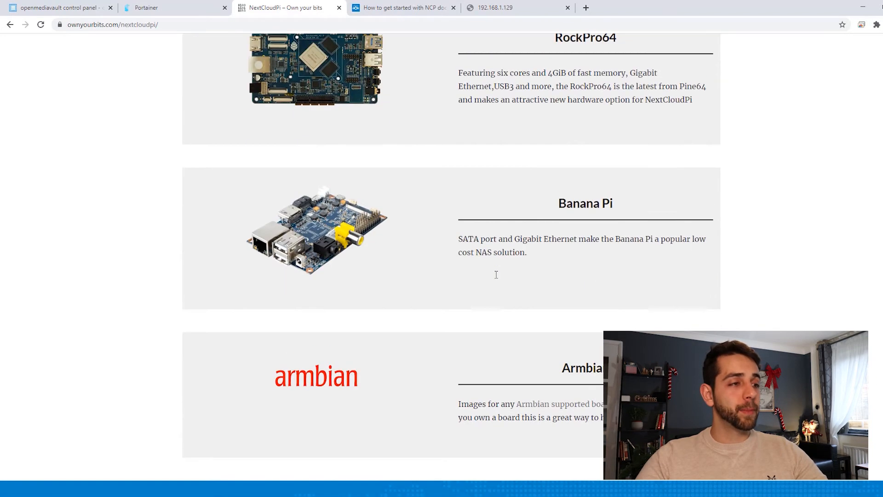
scroll(489, 282, "up", 20)
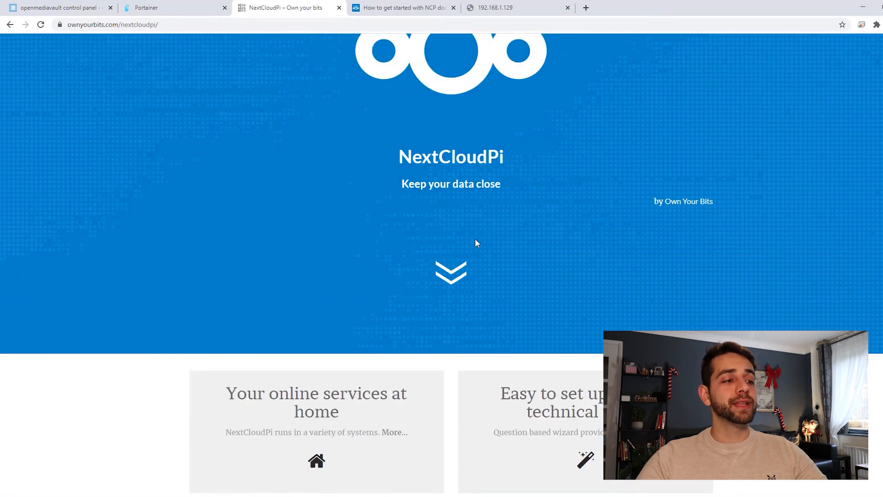
Open the "How to get started with NCP docker" article in the NextCloudPi documentation and review its download and run commands
scroll(475, 242, "down", 14)
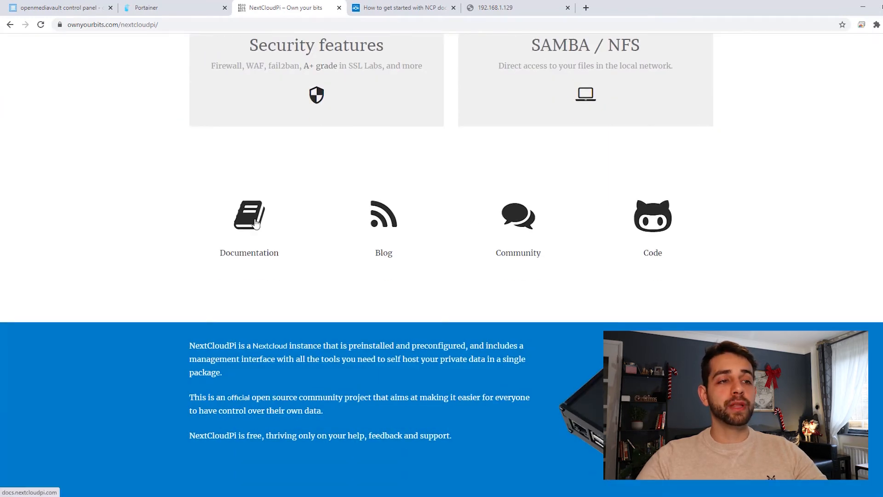
left_click(256, 223)
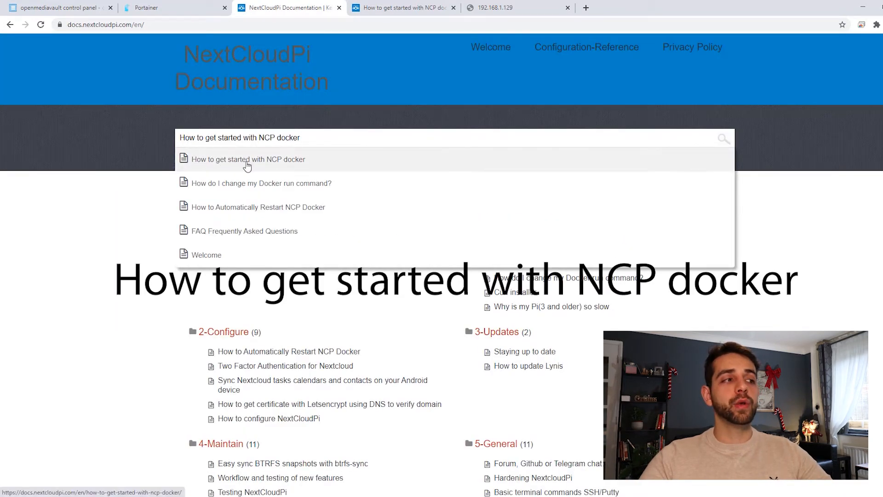
left_click(296, 166)
scroll(372, 221, "down", 2)
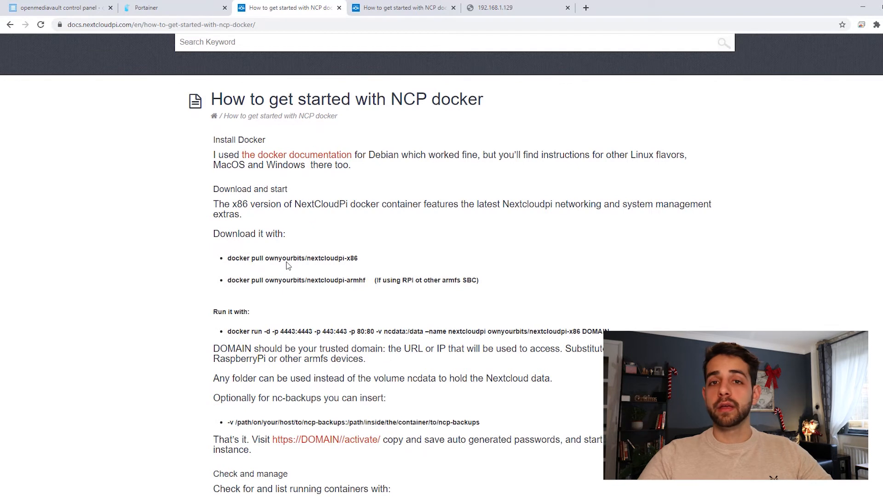
scroll(283, 259, "down", 2)
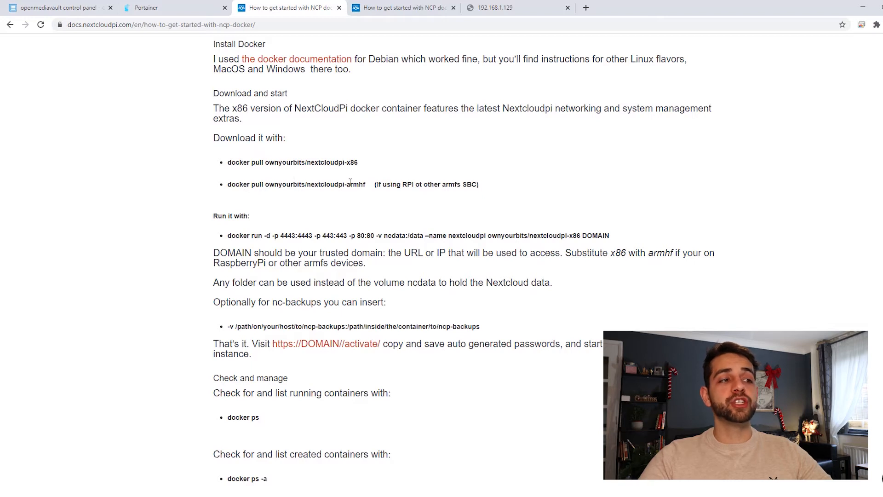
scroll(355, 184, "down", 1)
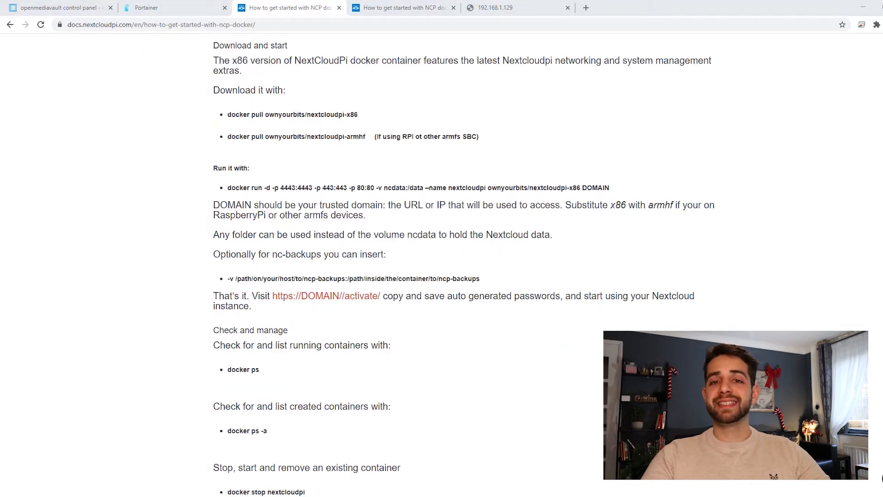
Open an SSH connection to 192.168.1.129 in PuTTY
left_click_drag(863, 178, 296, 115)
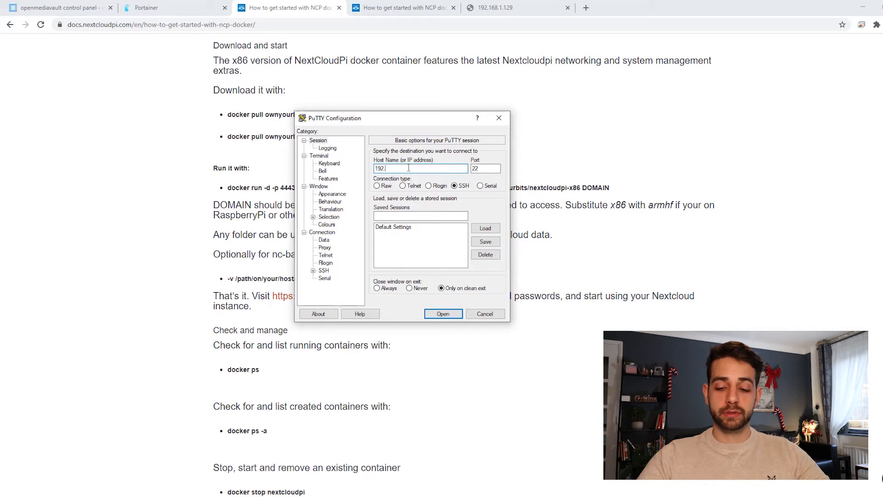
type(".1.129")
key("Return")
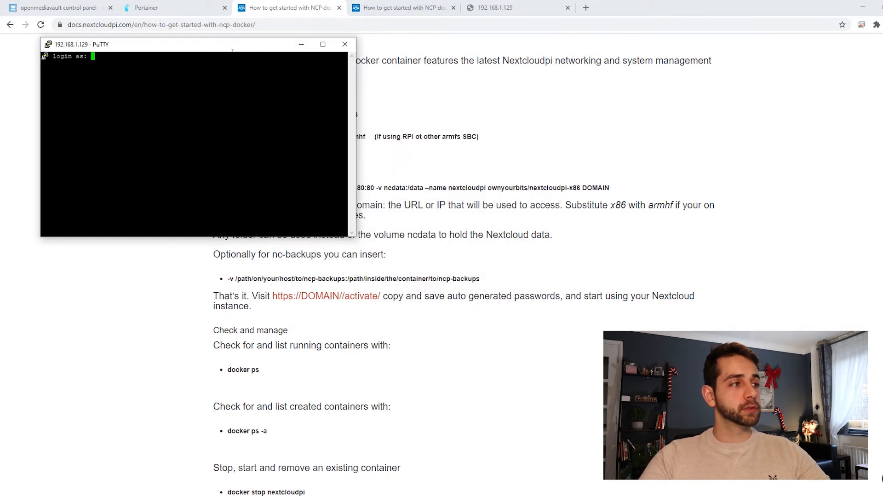
Move the terminal window clear of the webpage's edge and log in to the server as root with the account password
left_click_drag(234, 47, 536, 90)
type("root")
key("Return")
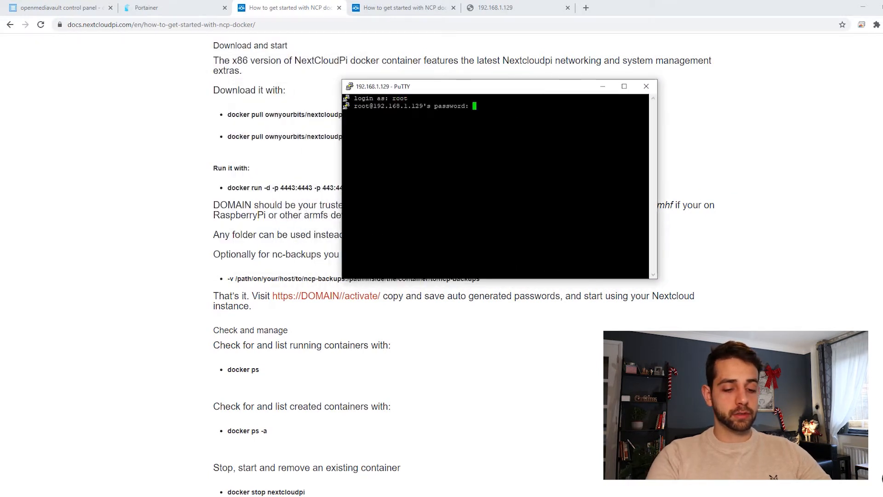
key("Return")
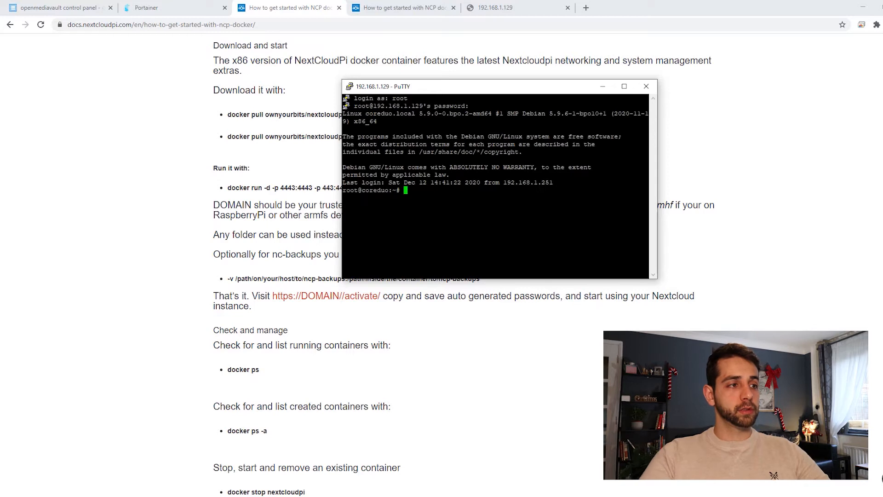
Copy the x86 download command from the article and run docker pull ownyourbits/nextcloudpi-x86 in the terminal
left_click_drag(228, 114, 377, 119)
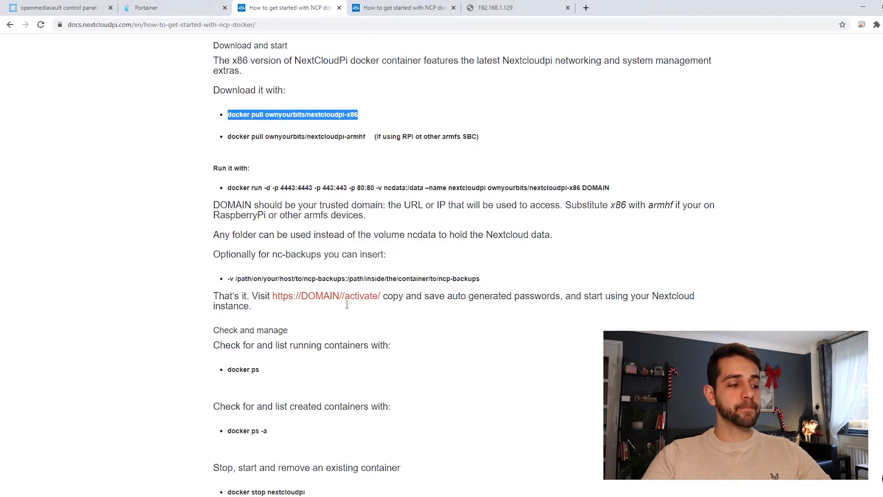
key("alt+Tab")
type("docker pull ownyourbits/nextcloudpi-x86")
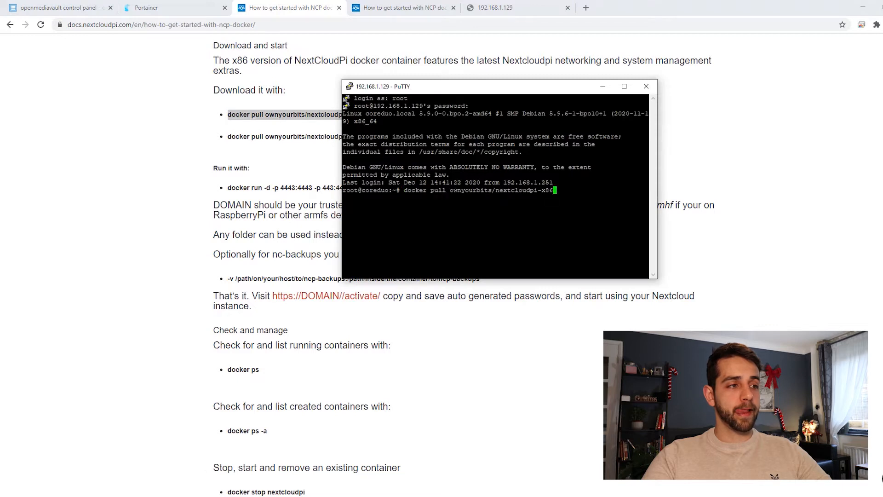
key("Return")
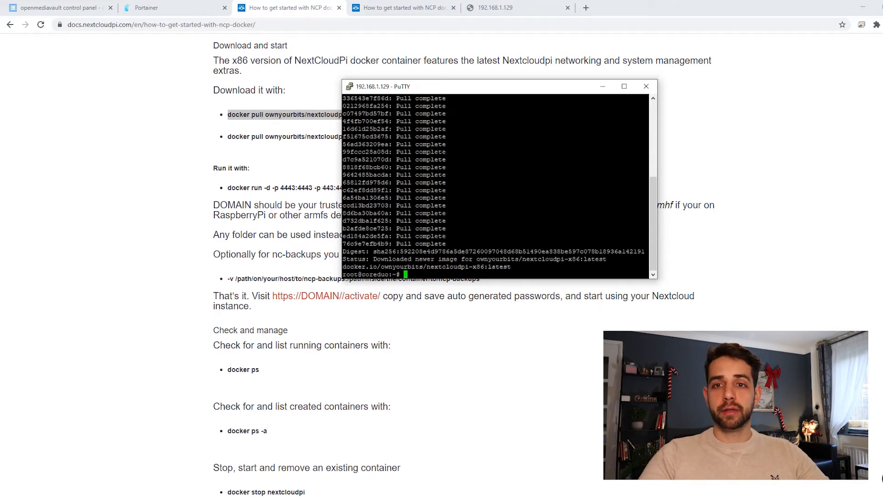
In openmediavault, check the shared folders and their paths, as well as the SMB/CIFS shares
left_click(47, 10)
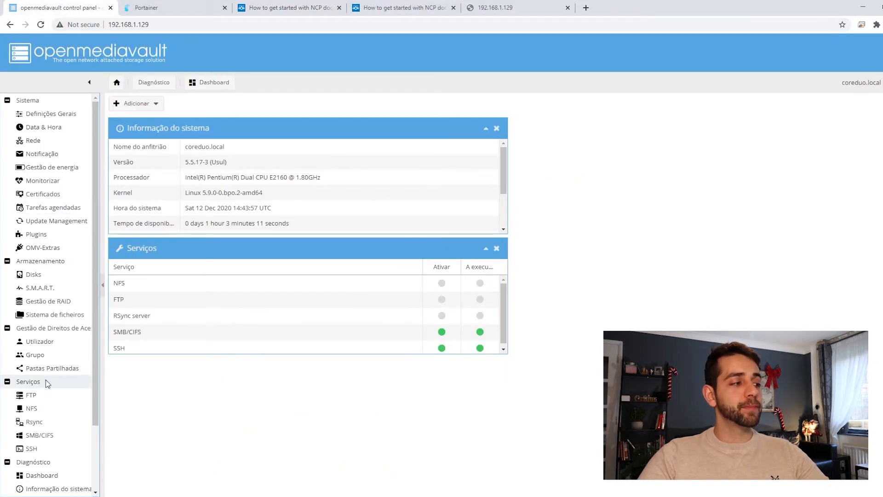
left_click(59, 371)
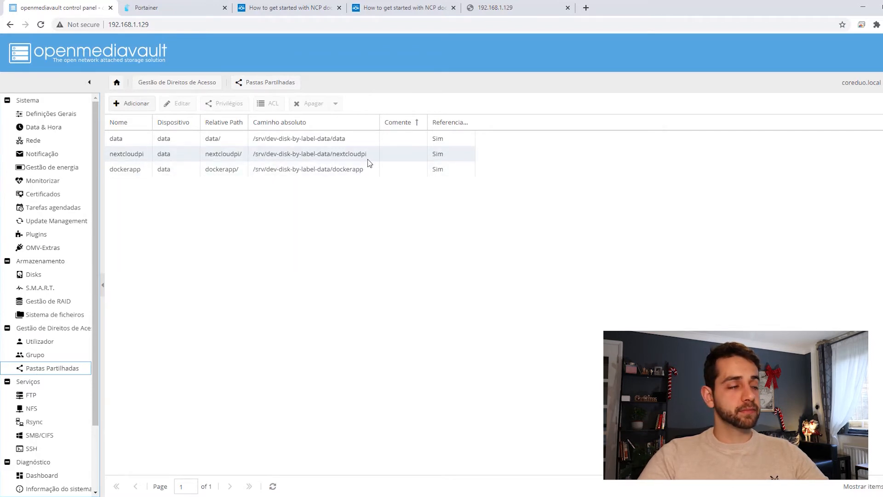
left_click(54, 435)
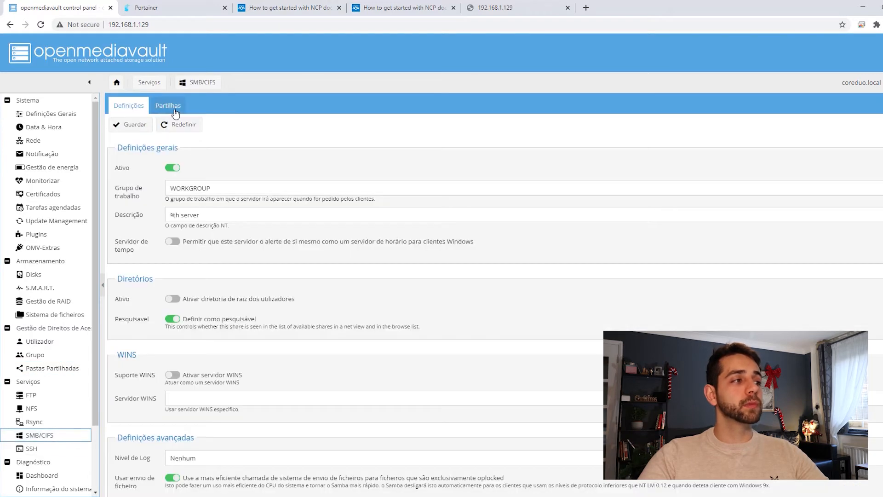
left_click(176, 111)
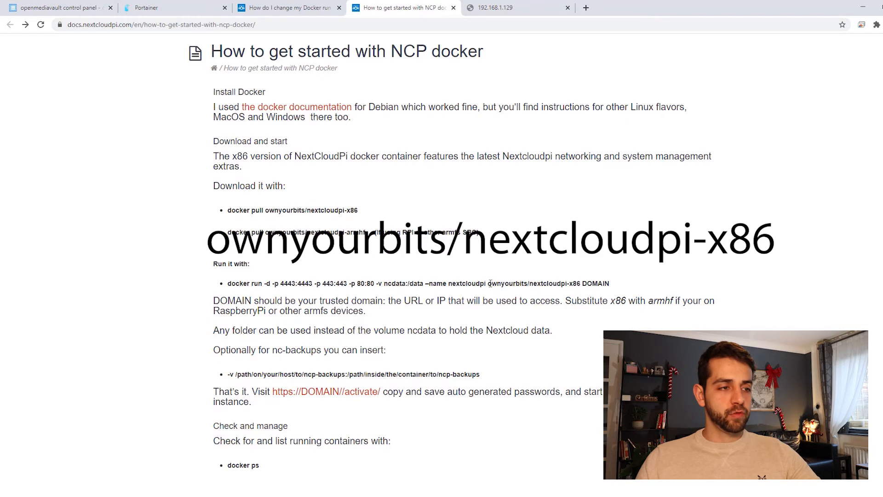
Copy the image name ownyourbits/nextcloudpi-x86 from the article's docker run command
left_click_drag(487, 283, 579, 287)
left_click(490, 283)
left_click_drag(488, 283, 582, 283)
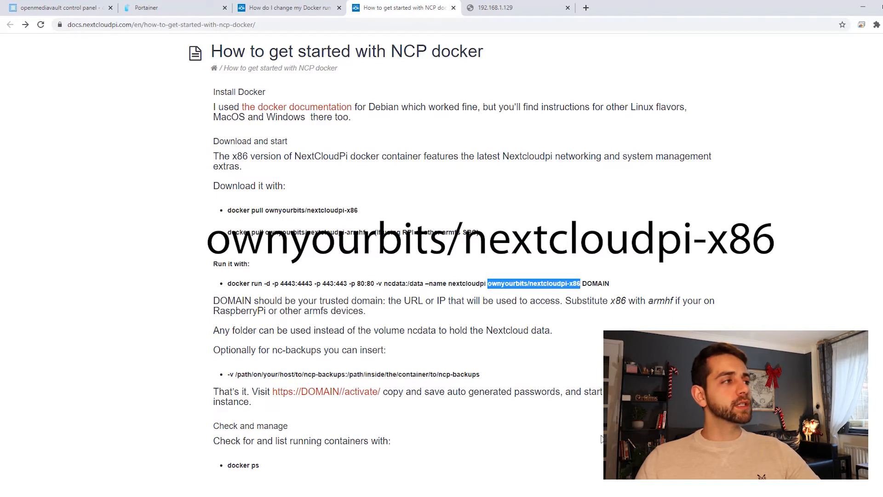
In Portainer, start a new container named nextcloudpi using the image ownyourbits/nextcloudpi-x86:latest
left_click(188, 4)
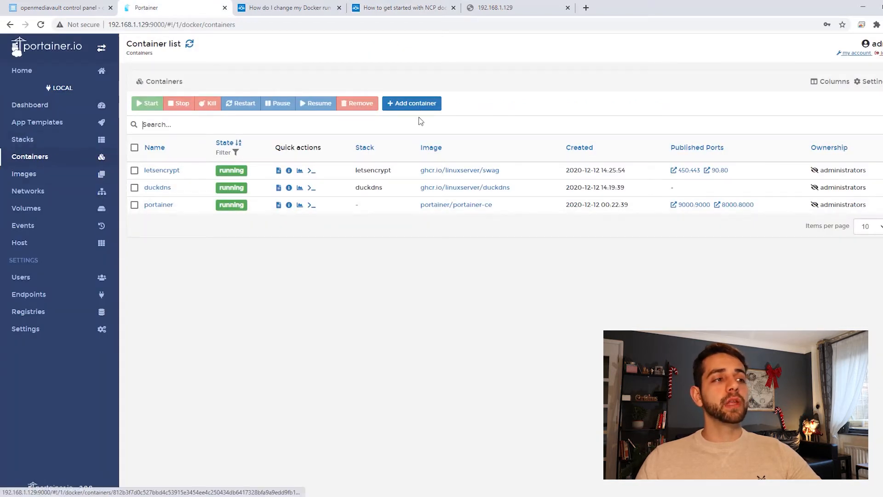
left_click(430, 104)
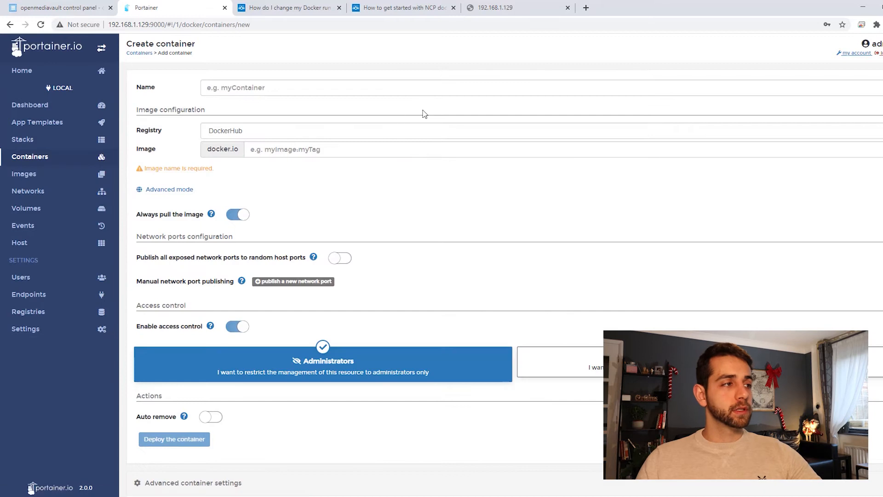
type("nextcloudpi")
left_click(320, 152)
type("ownyourbits/nextcloudpi-x86:latest")
left_click(347, 168)
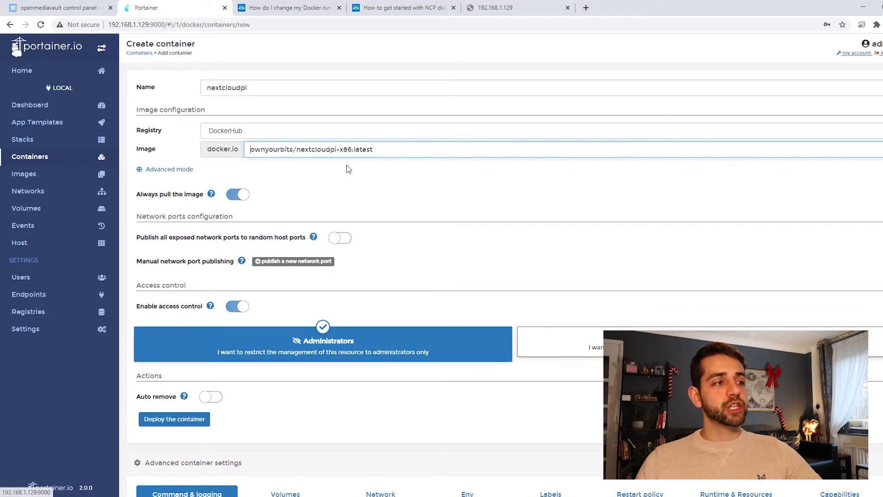
Map the container path /data as a bind volume to the host path /srv/dev-disk-by-label-data/nextcloudpi
scroll(355, 178, "down", 4)
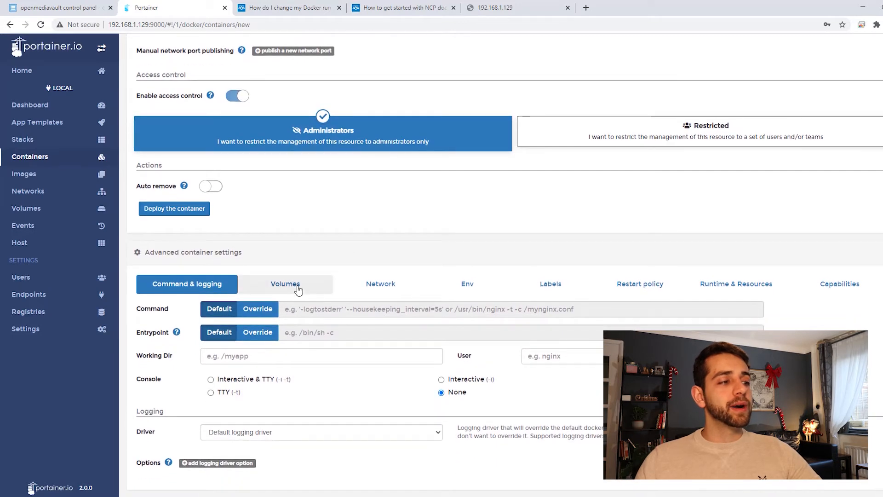
left_click(294, 288)
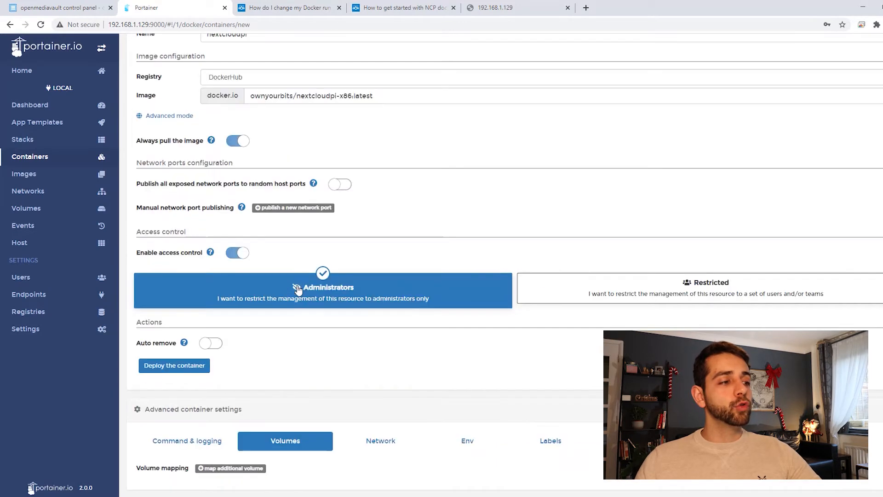
left_click(240, 468)
scroll(318, 446, "down", 1)
left_click(319, 446)
type("/data")
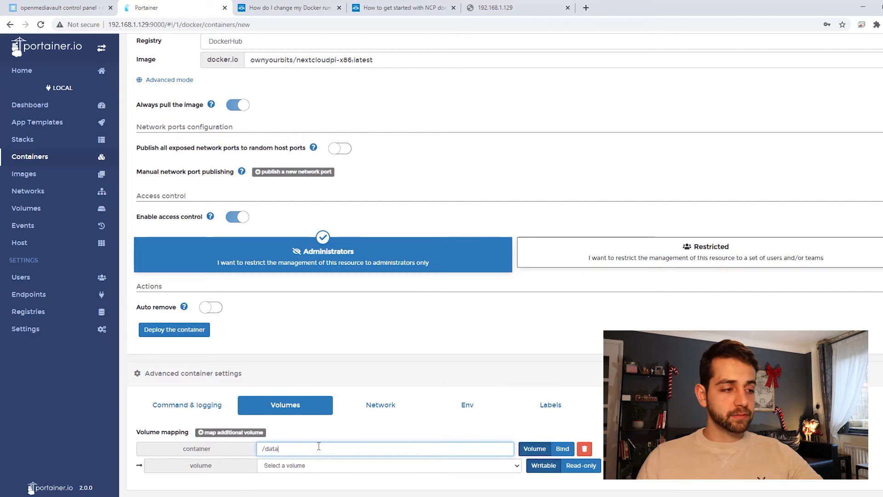
left_click(567, 452)
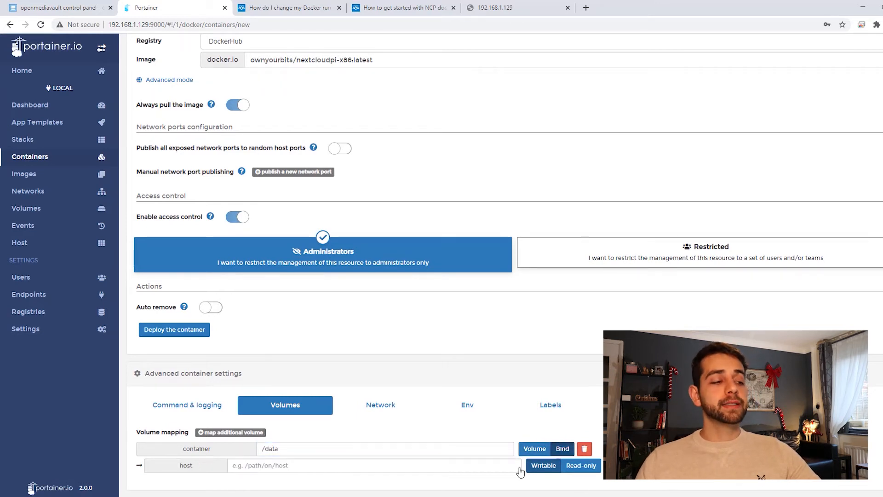
left_click(277, 464)
type("/srv/dev-disk-by-label-data/nextcloudpi")
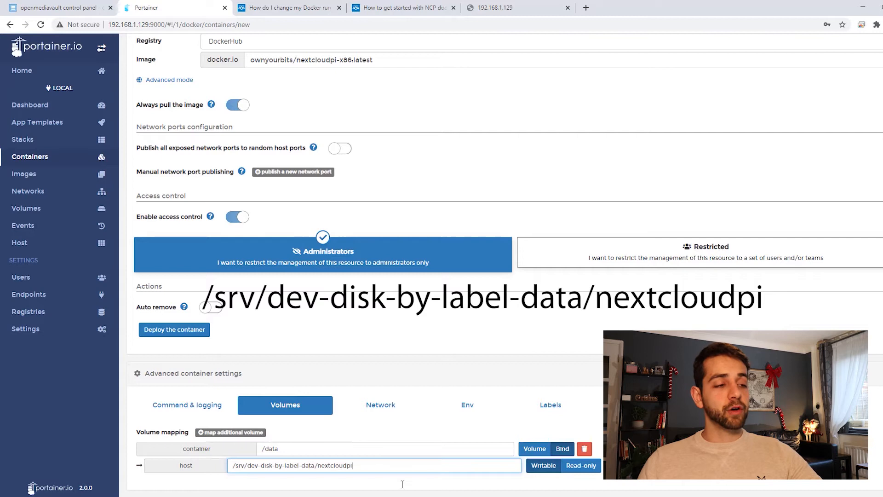
Add the environment variable PUID with the value 1000 to the container
left_click(469, 412)
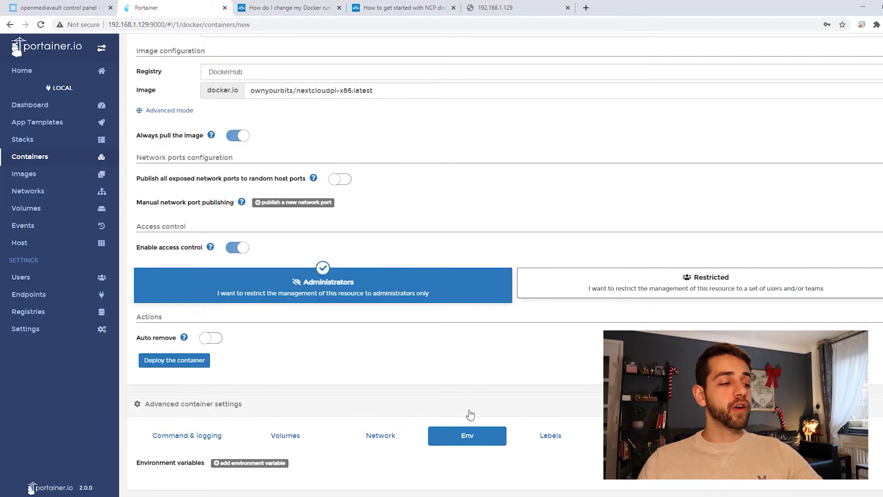
left_click(258, 465)
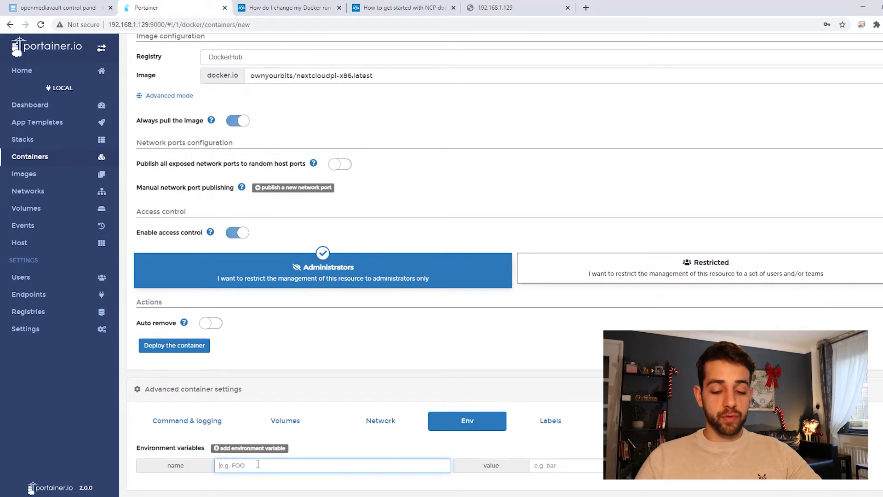
type("PUID")
key("Tab")
type("1000")
Add a second environment variable, PGID, with the value 100
left_click(263, 449)
left_click(248, 480)
type("PGID")
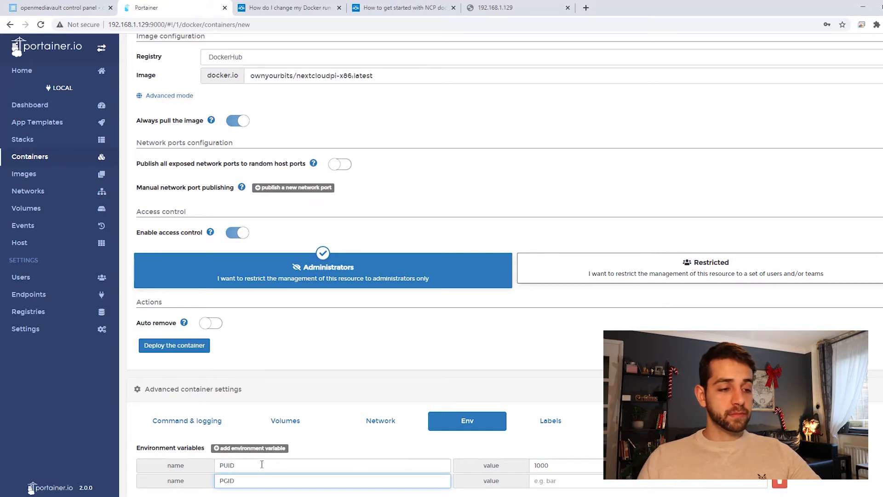
left_click(594, 480)
type("100")
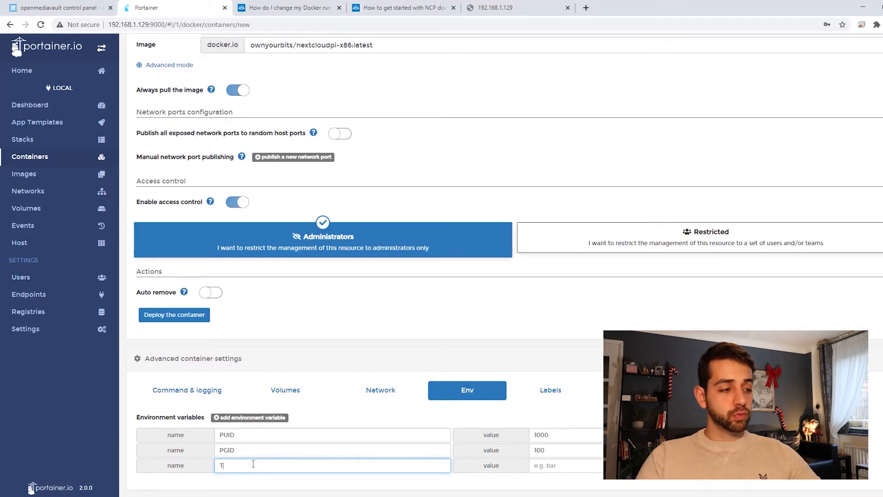
Complete the third environment variable, TZ, with the value Brazil, and set the container's restart policy to Unless stopped
key("Tab")
type("Brazi")
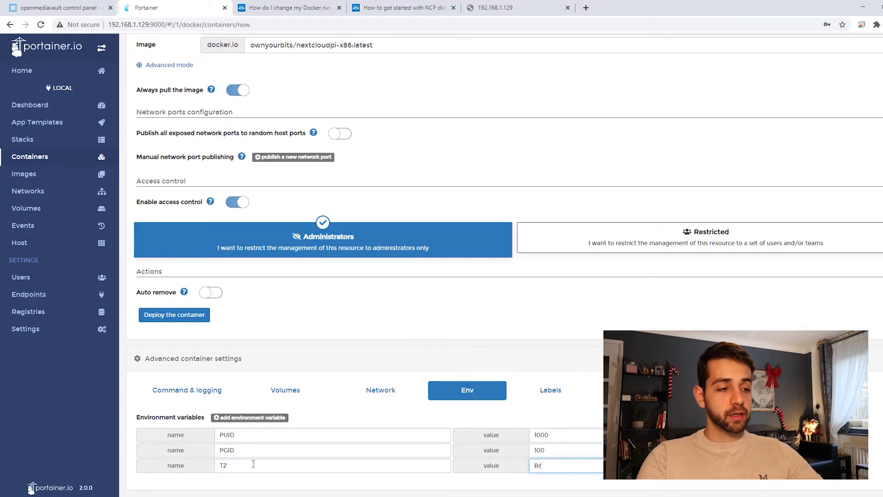
scroll(342, 167, "up", 1)
scroll(347, 370, "down", 1)
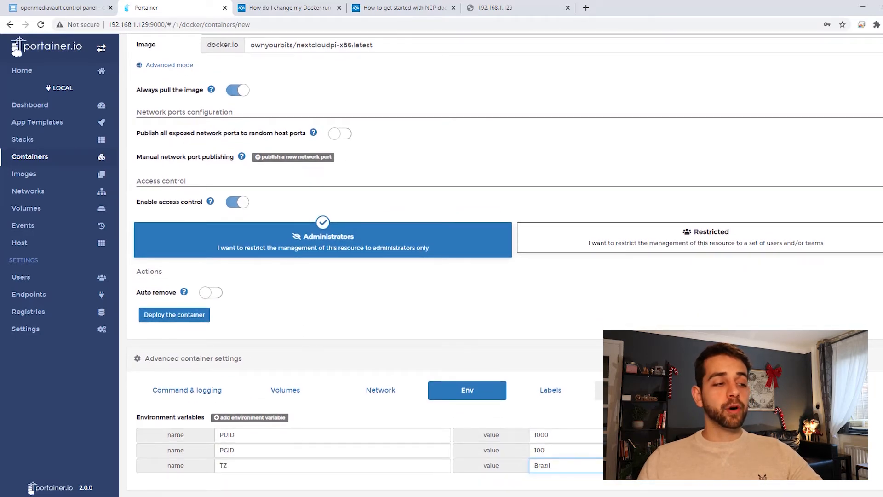
left_click(625, 390)
left_click(313, 466)
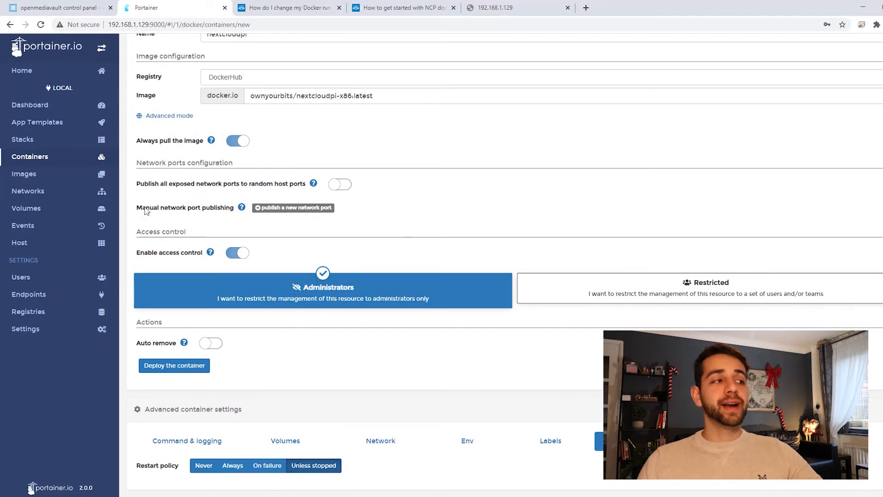
Add a manual network port mapping from host port 4443 to container port 4443
left_click_drag(150, 208, 221, 208)
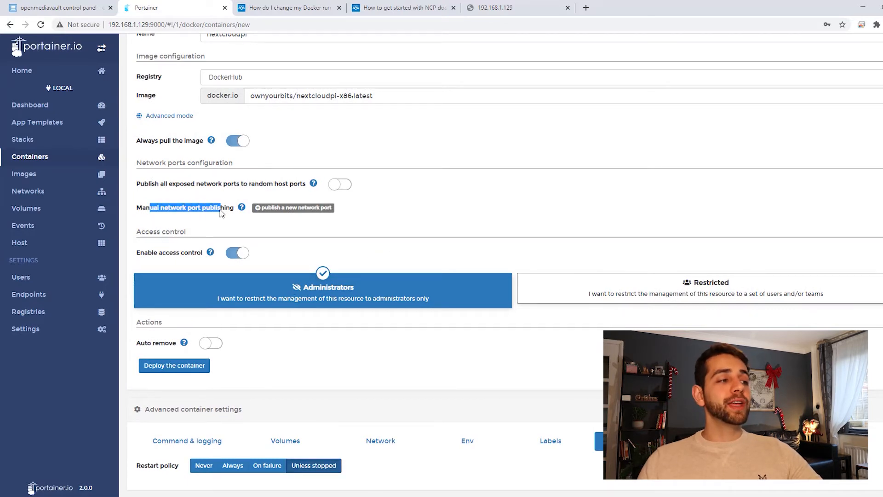
left_click(297, 211)
left_click(269, 209)
type("4443")
key("Tab")
type("4443")
Add a second port mapping from host port 446 to container port 443
left_click(318, 192)
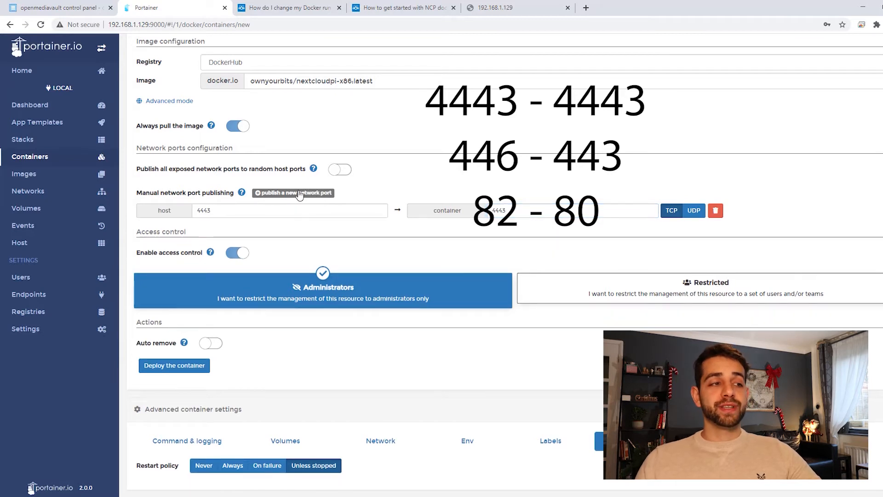
left_click(299, 193)
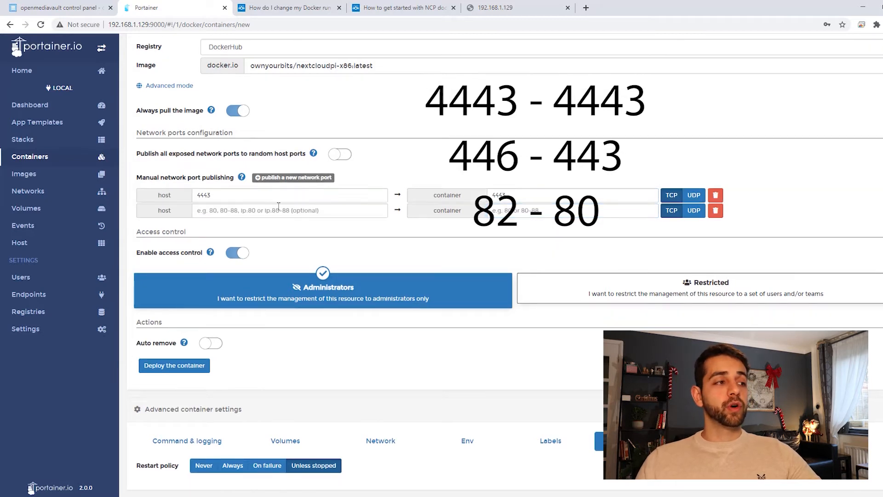
left_click(282, 213)
type("446")
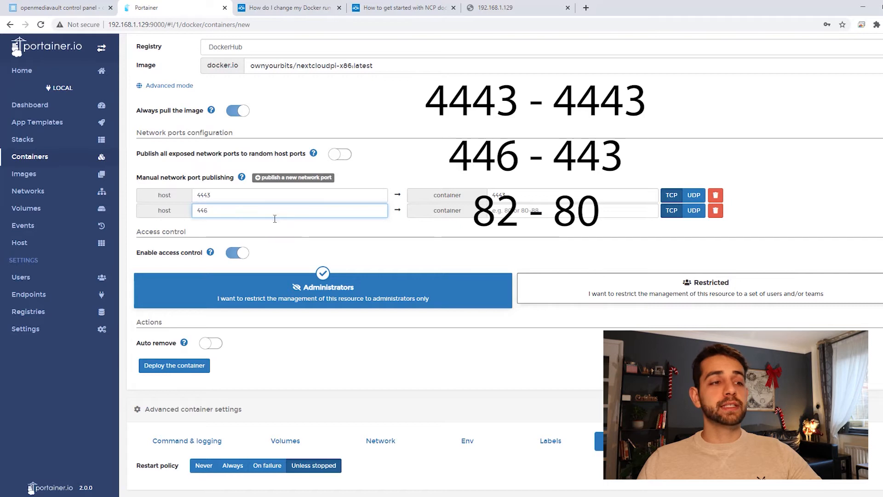
left_click(528, 217)
type("443")
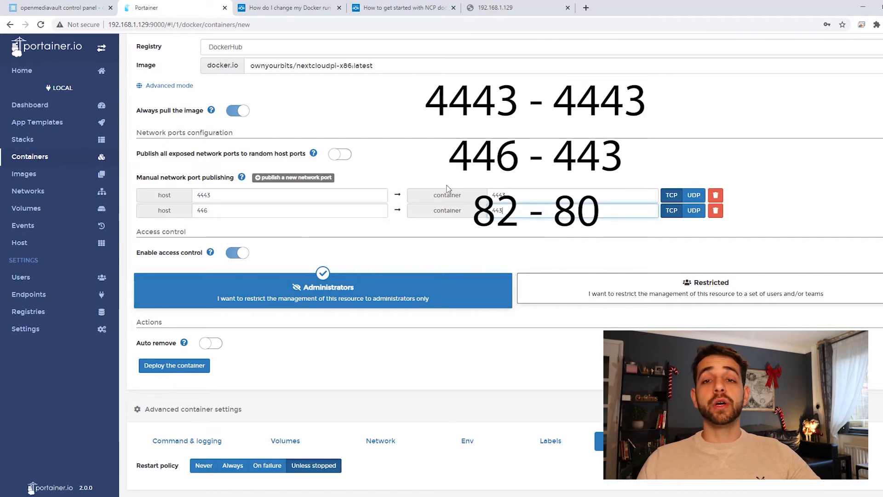
Add a third port mapping from host port 82 to container port 80
left_click(307, 178)
left_click(227, 224)
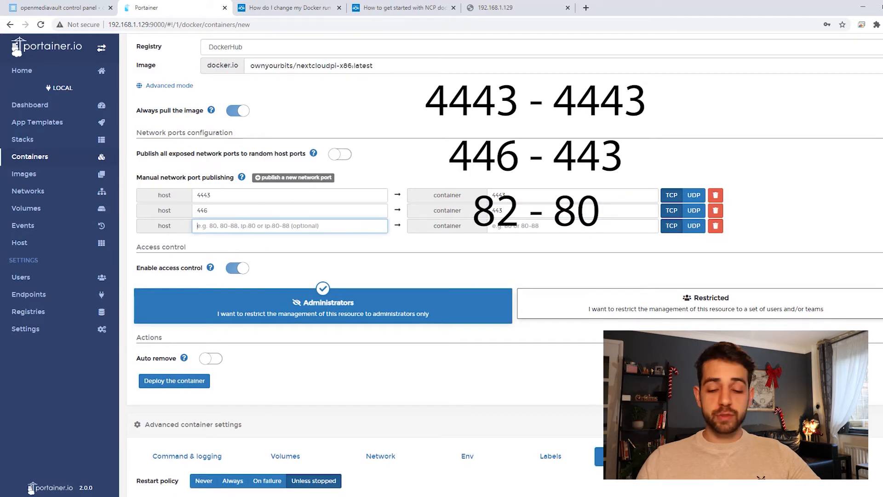
type("82")
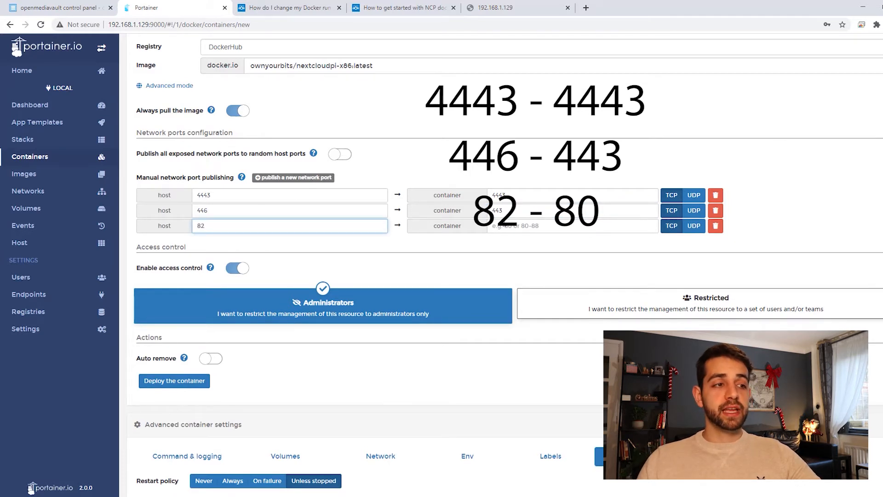
left_click(533, 227)
type("80")
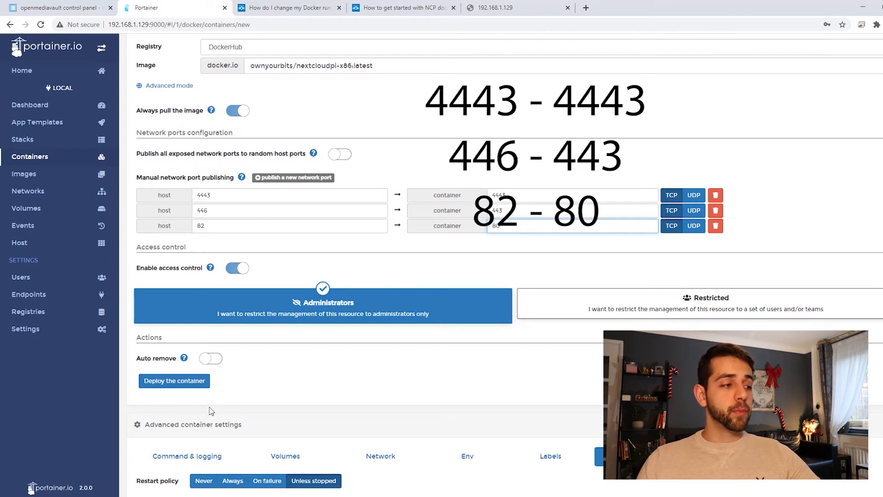
Deploy the container and open the logs of nextcloudpi to check its startup
left_click(184, 384)
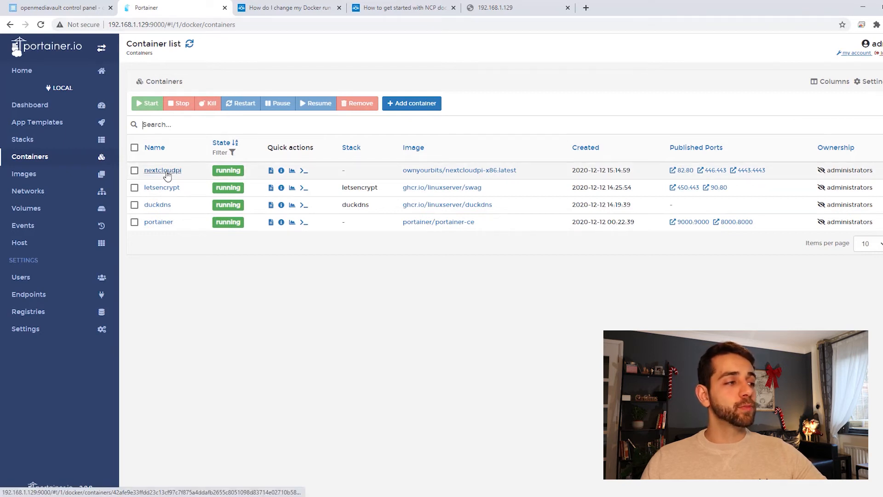
left_click(166, 172)
left_click(156, 276)
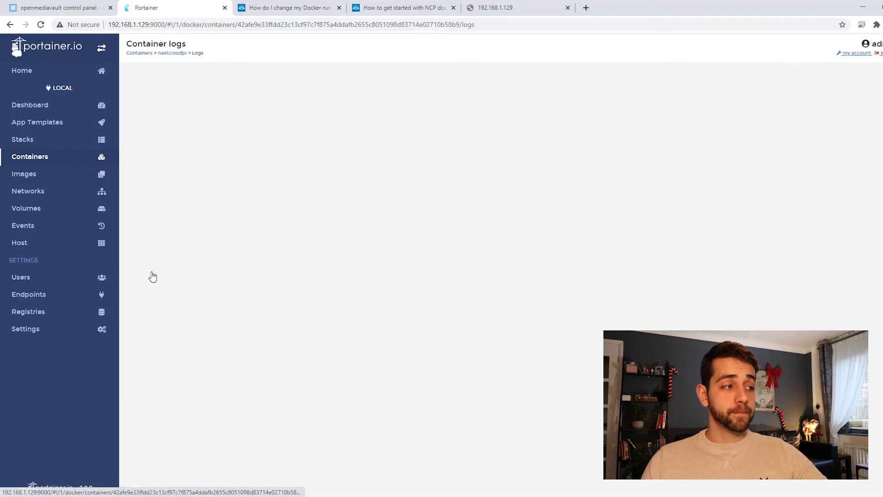
scroll(234, 324, "down", 1)
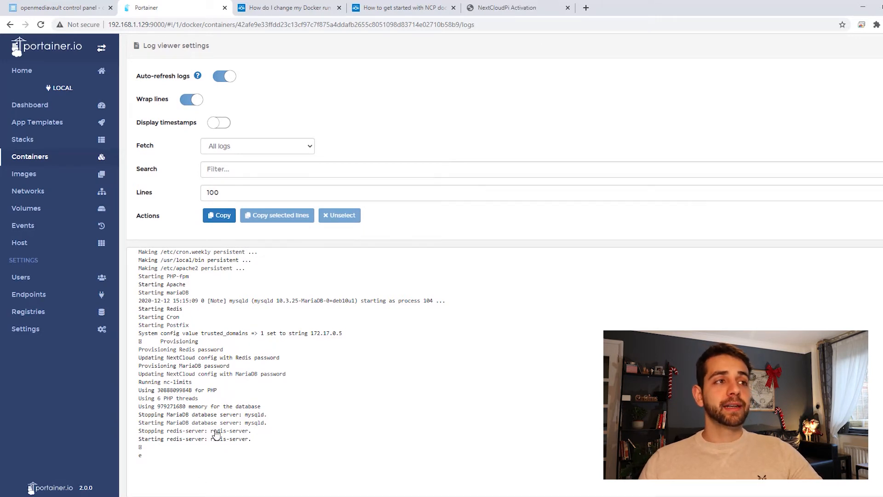
left_click(527, 5)
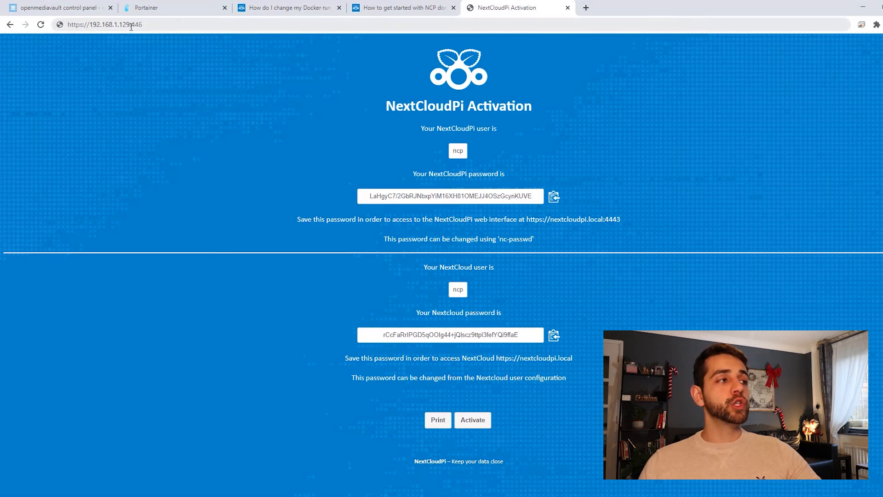
left_click(156, 23)
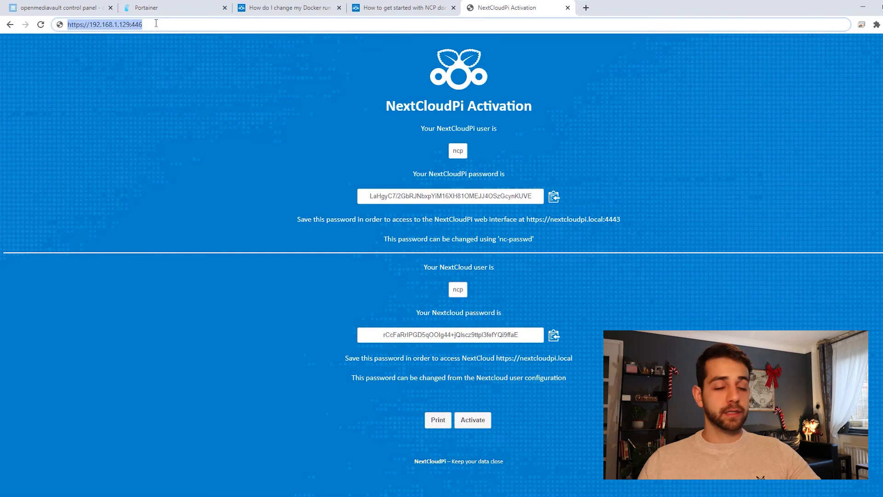
key("Return")
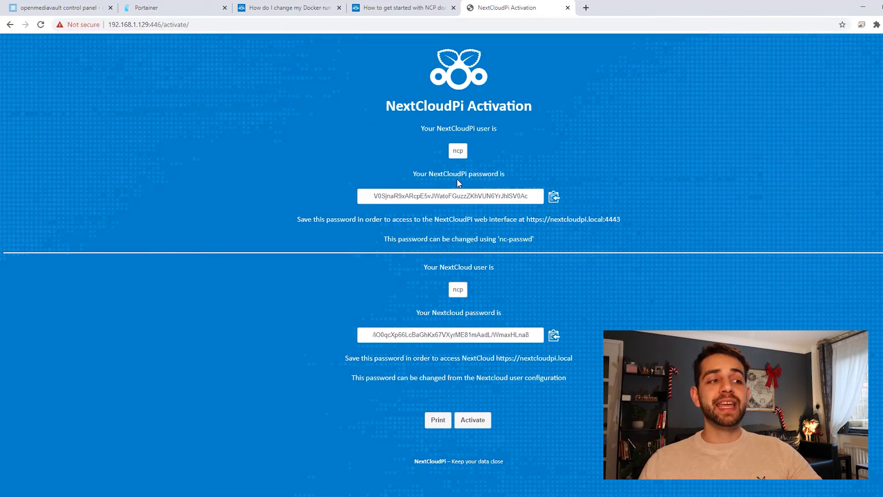
left_click_drag(499, 184, 499, 177)
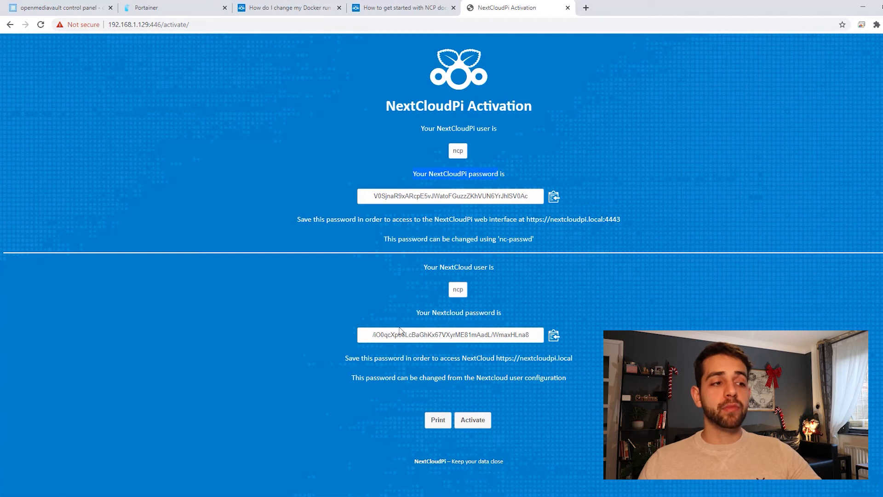
left_click_drag(428, 299, 520, 315)
left_click(532, 311)
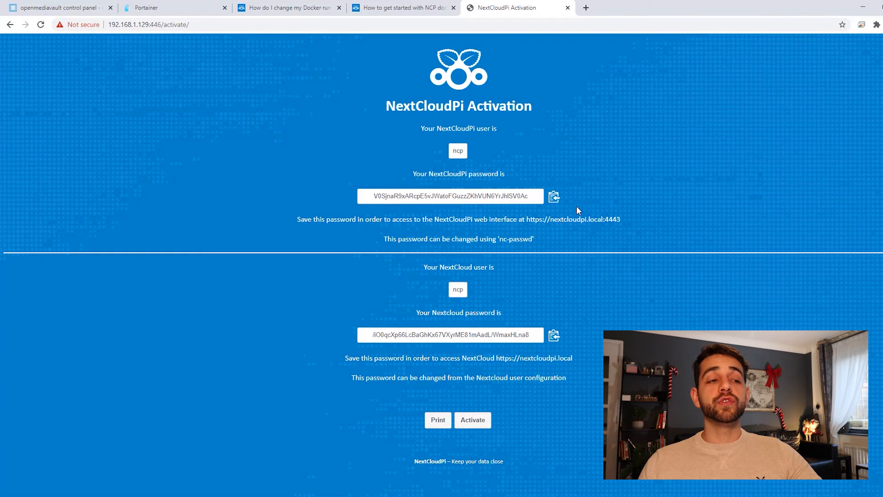
Copy the NextCloudPi password and the Nextcloud password, and activate NextCloudPi
left_click(553, 197)
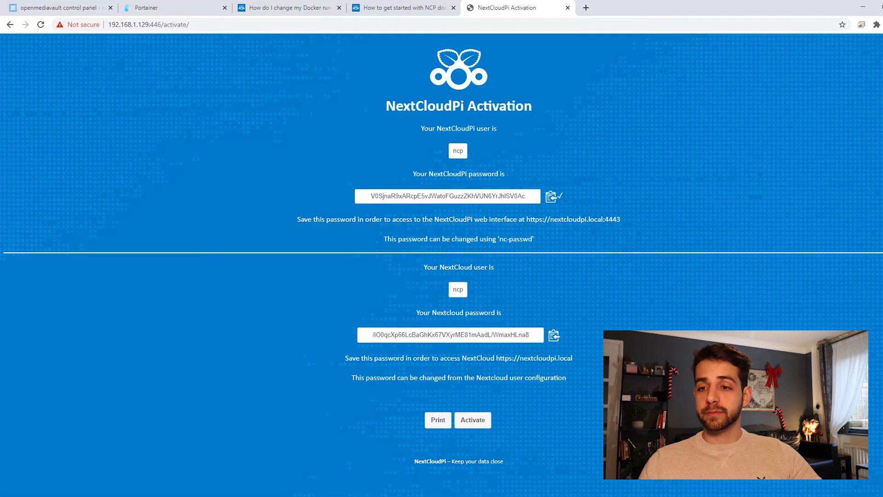
left_click(554, 335)
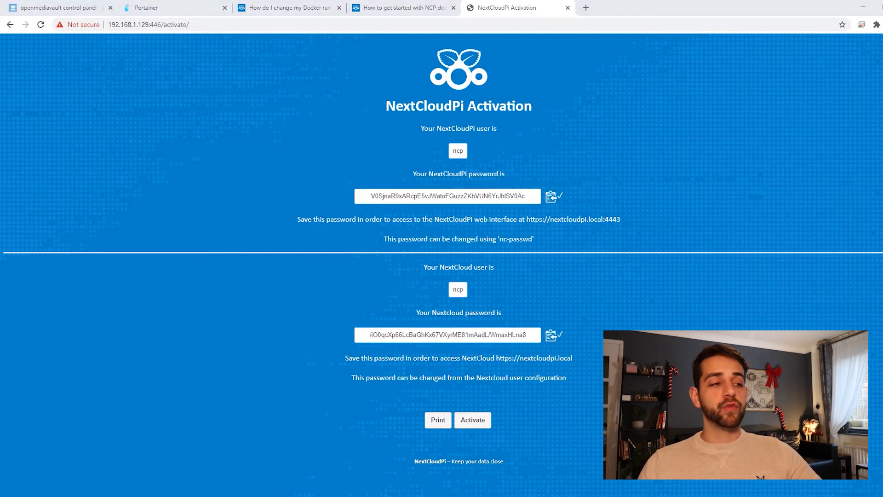
left_click(479, 423)
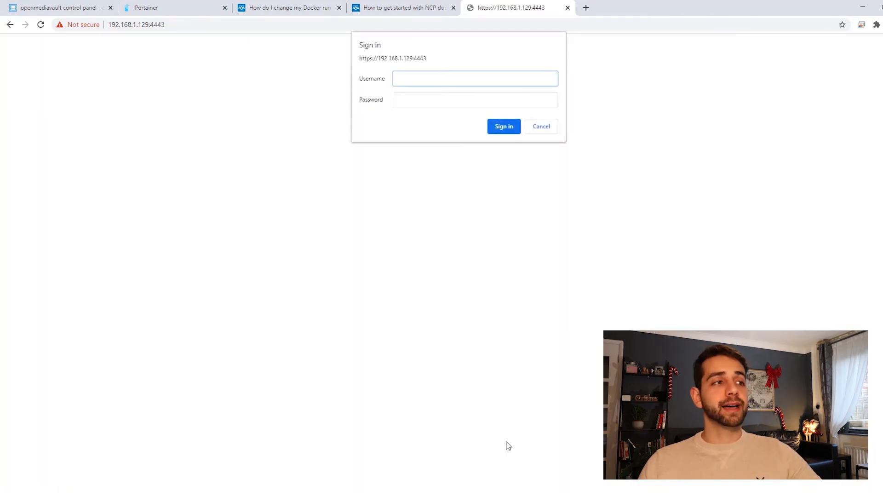
Sign in to the NextCloudPi web panel on port 4443 as ncp with the saved NextCloudPi password
type("ncp")
key("alt+Tab")
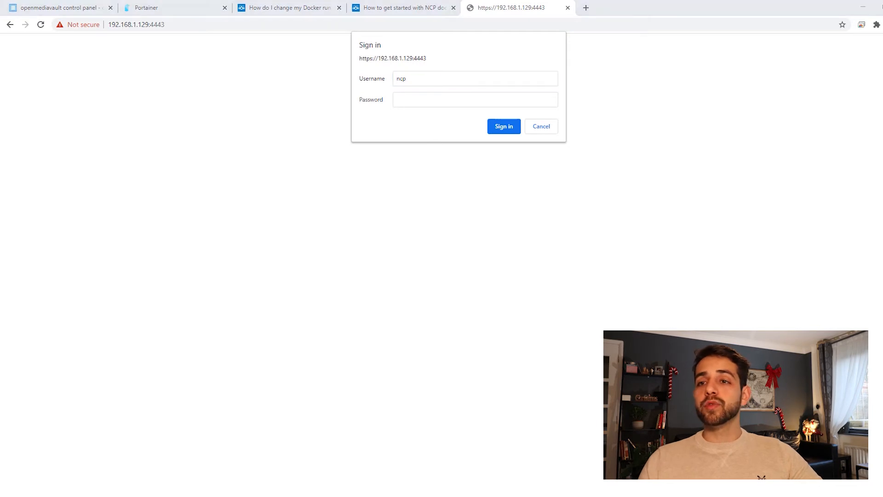
left_click(459, 97)
key("ctrl+v")
left_click(503, 126)
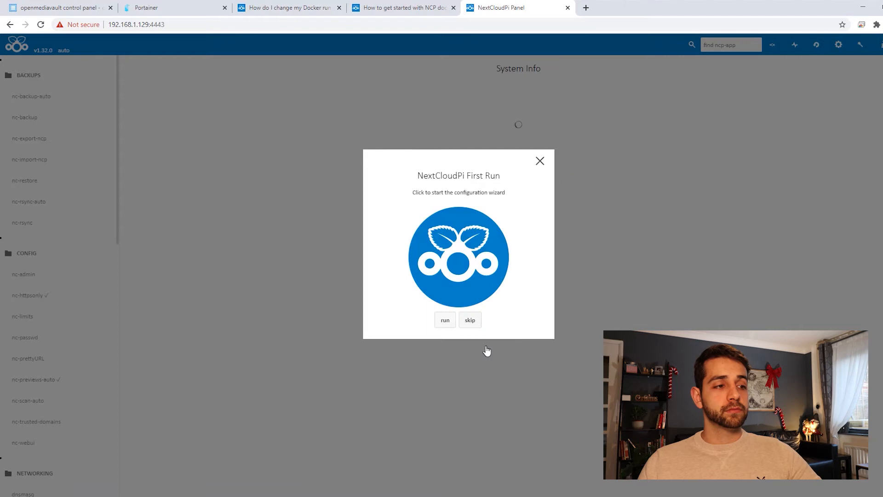
Complete the first-run wizard with outside access enabled, manual port forwarding and DDNS skipped, returning to the NextCloudPi web panel
left_click(445, 320)
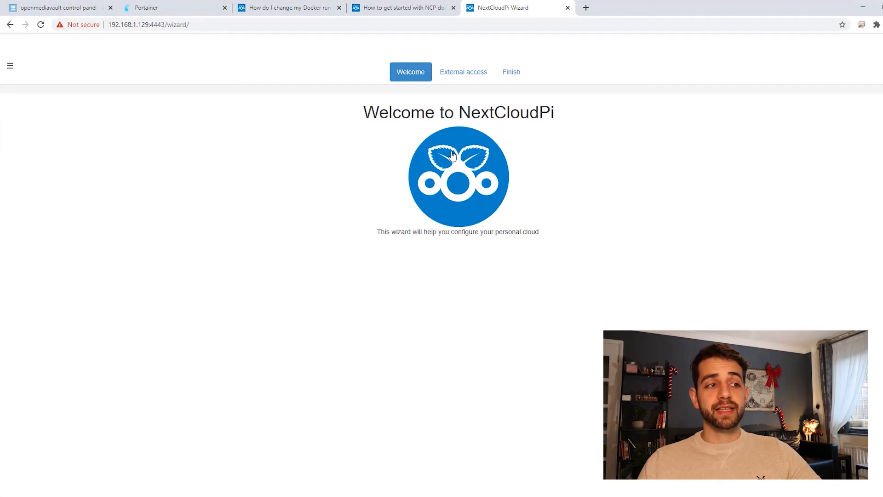
left_click(462, 182)
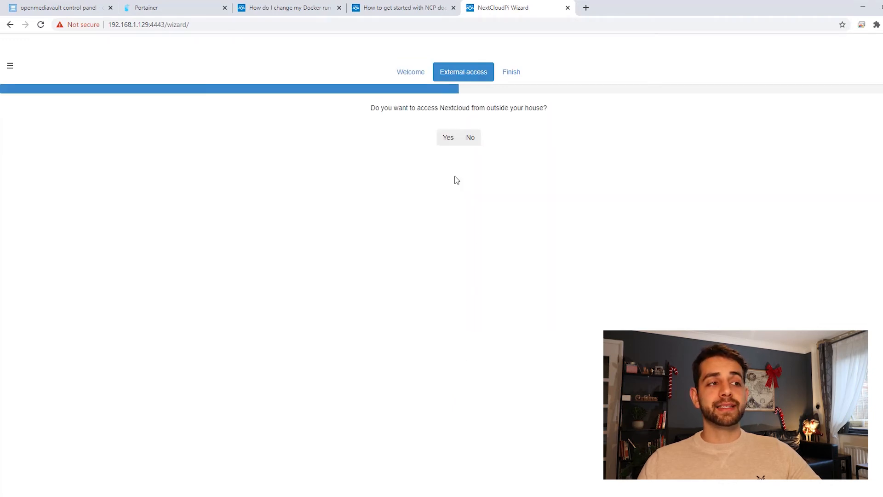
left_click(446, 140)
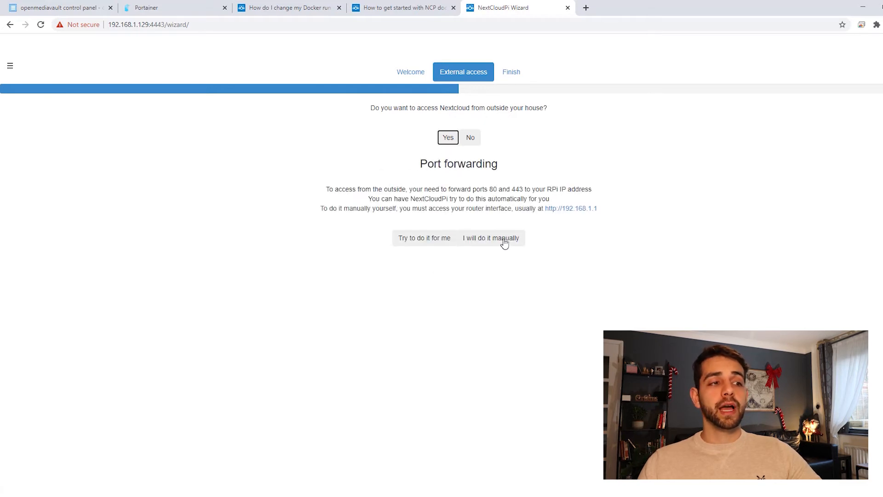
left_click(506, 242)
left_click(467, 291)
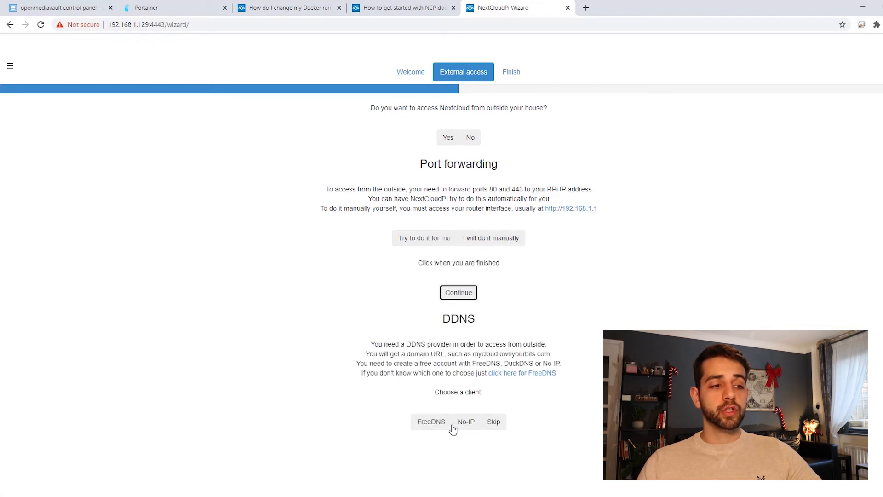
left_click(494, 423)
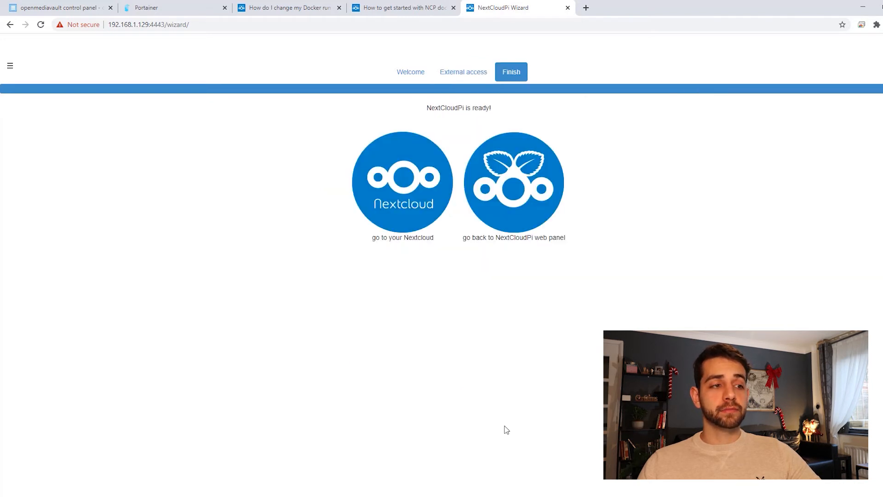
left_click(538, 203)
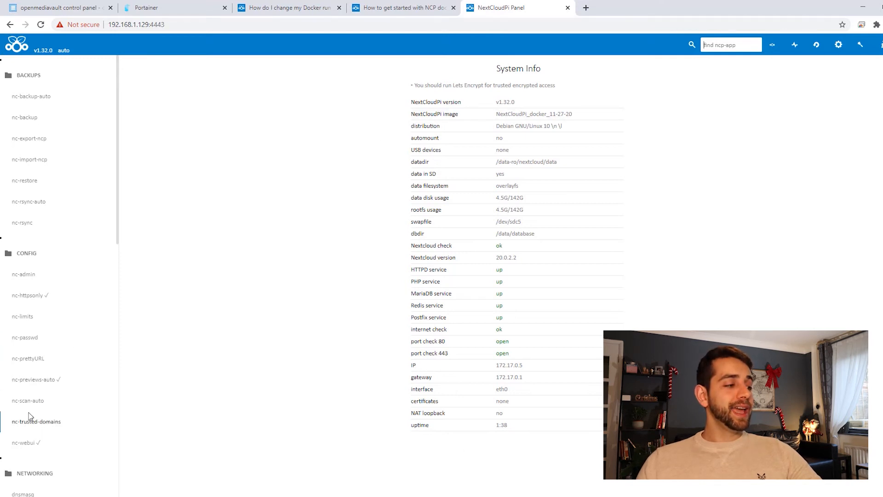
Open the nc-trusted-domains settings and set Trusted Domain #1 to user-sauberlab4.duckdns.org
left_click(37, 425)
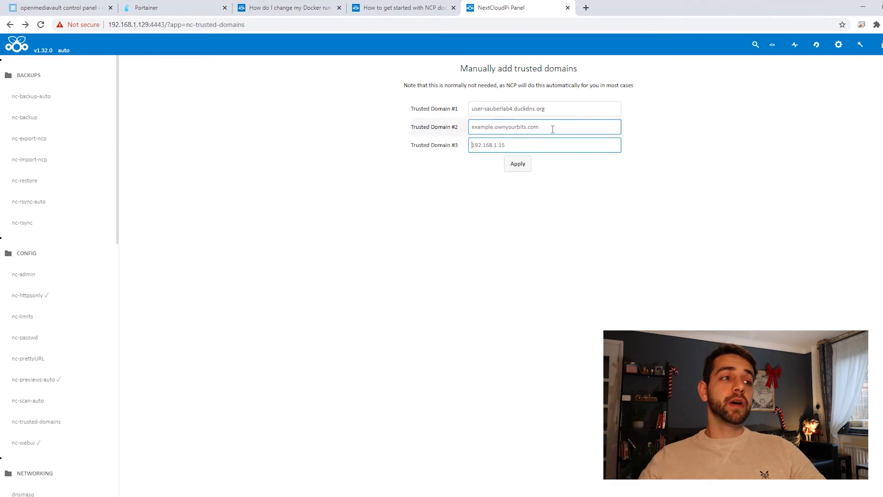
triple_click(487, 69)
left_click(732, 142)
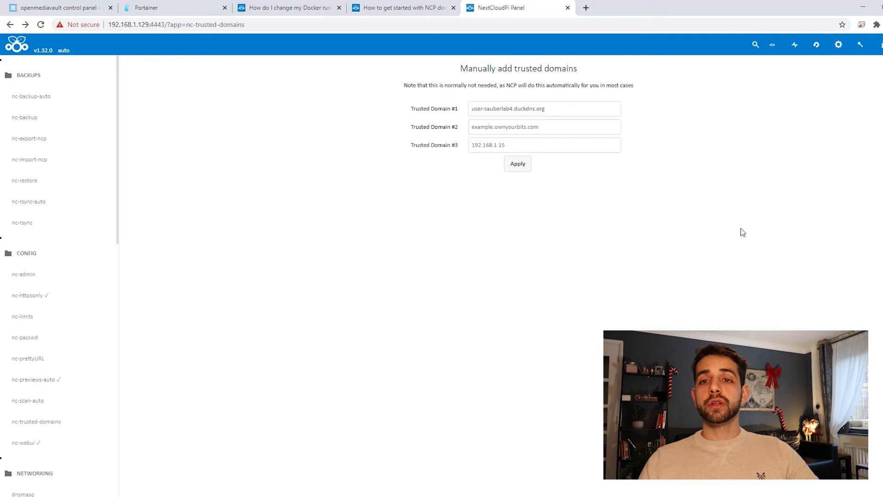
left_click(473, 108)
left_click_drag(473, 108, 555, 109)
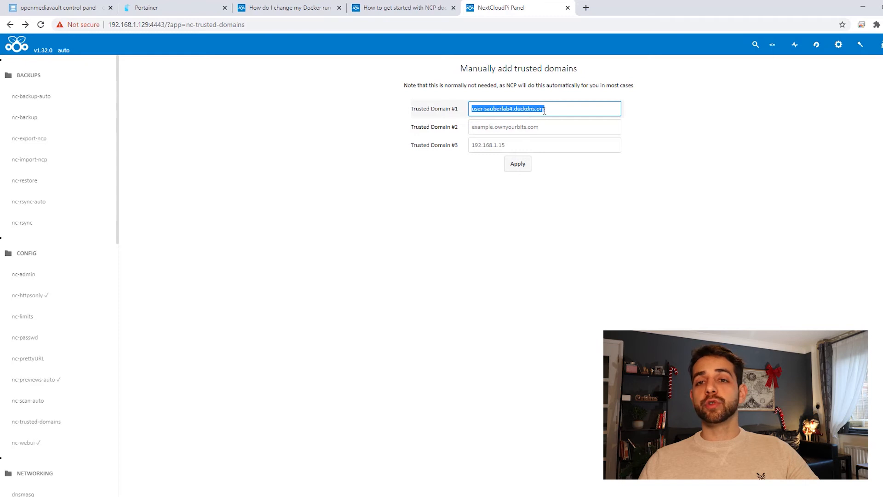
Set Trusted Domain #3 to 192.168.1.129 and apply the trusted domains
left_click(497, 125)
left_click(496, 144)
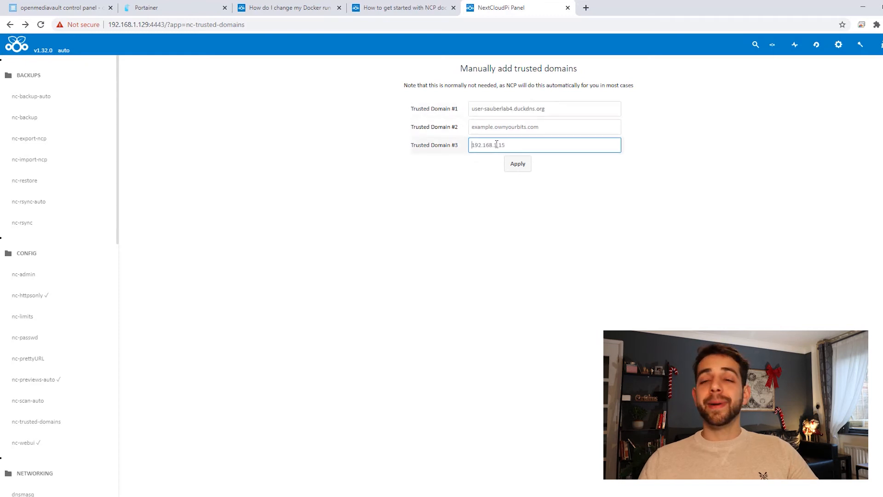
key("BackSpace")
type("29")
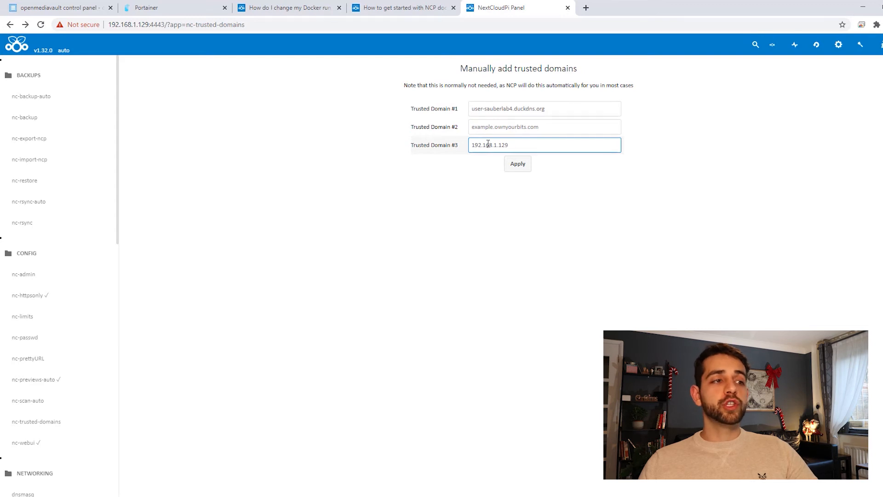
left_click(518, 166)
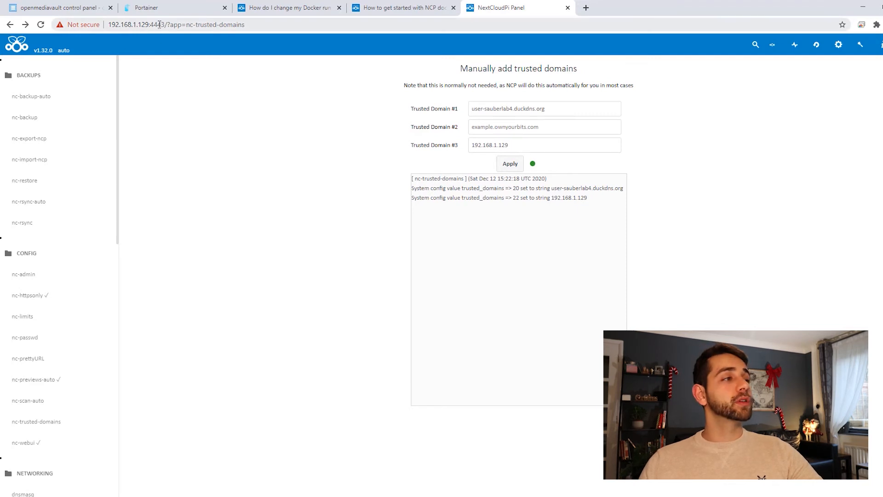
left_click_drag(158, 23, 427, 8)
type("68.1.129:446")
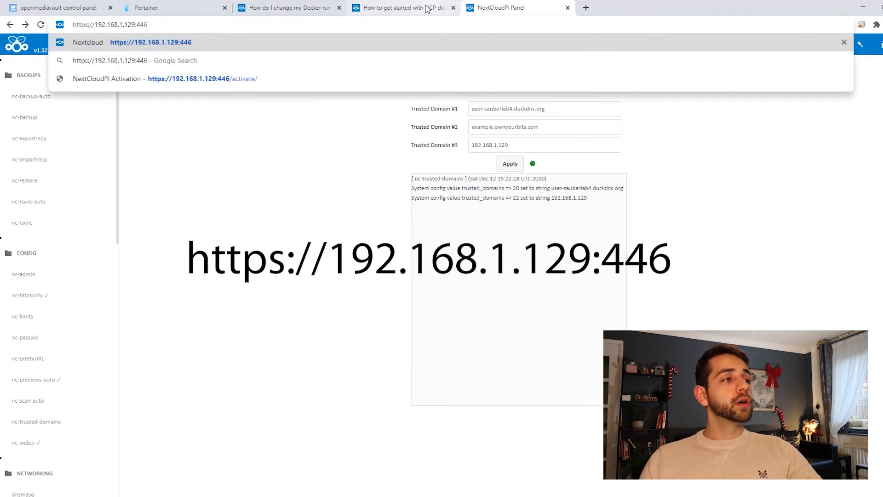
key("Return")
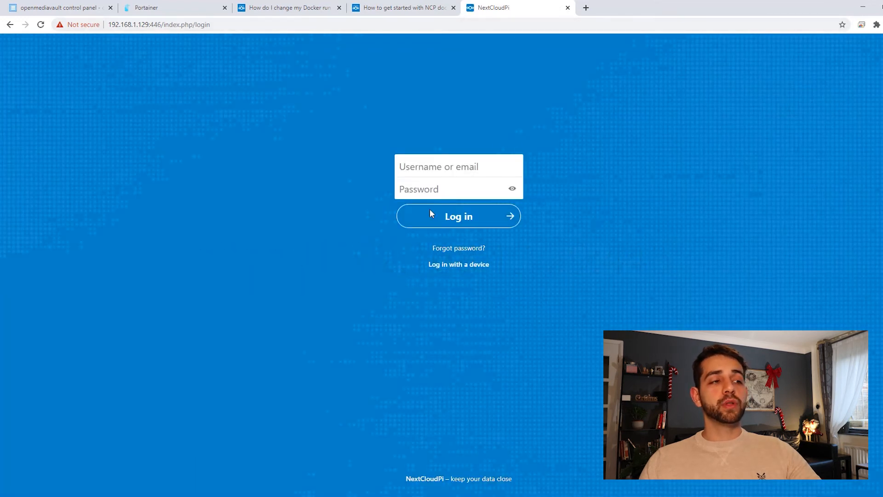
type("ncp")
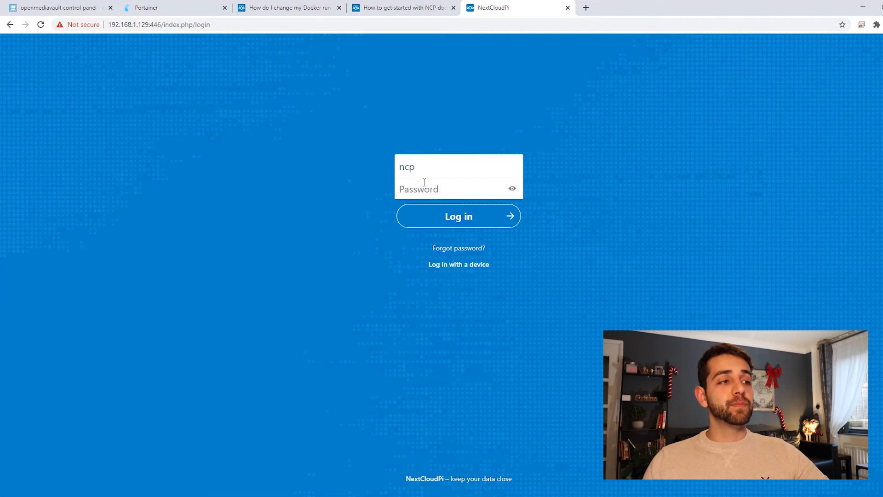
key("ctrl+v")
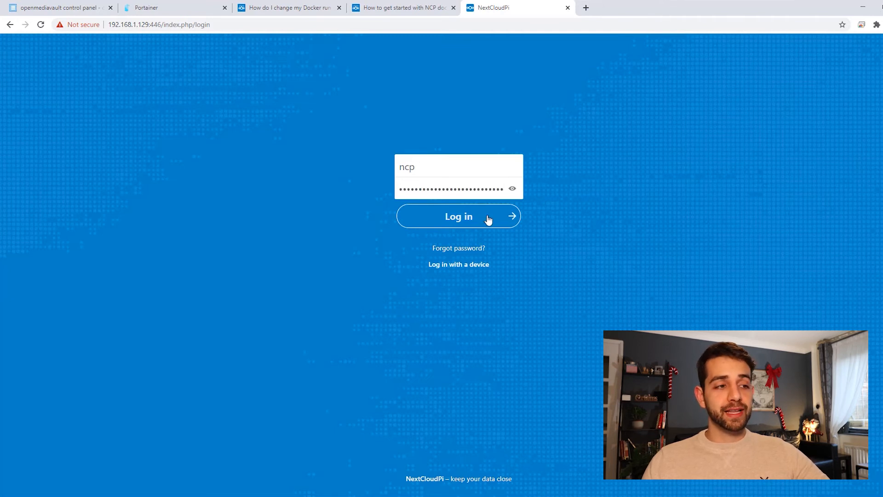
left_click(483, 218)
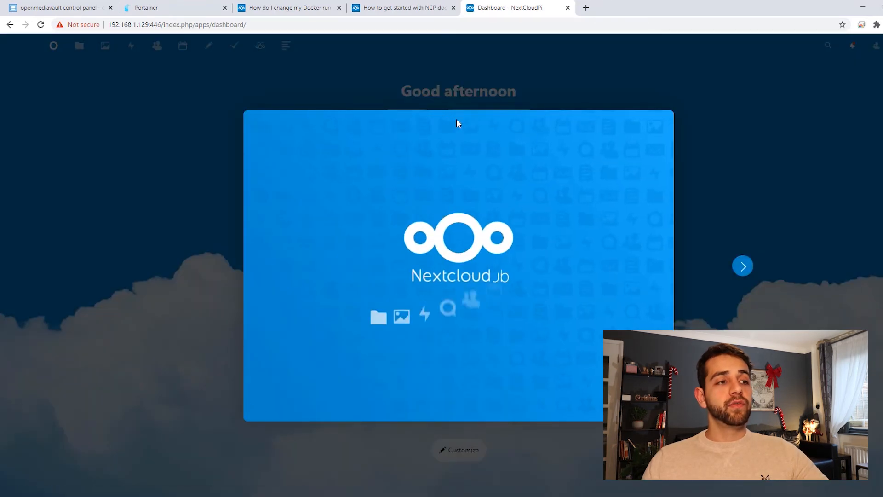
Page through and dismiss the welcome introduction, and open the ncp account's Files
left_click(744, 266)
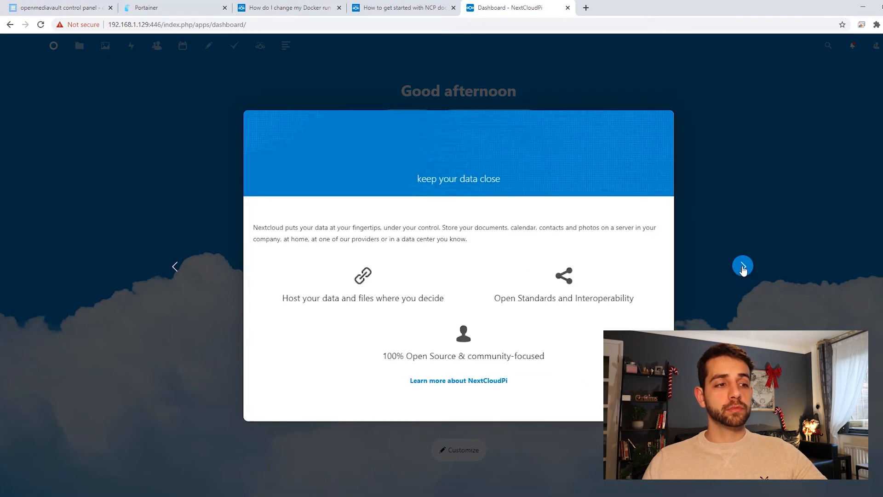
left_click(242, 249)
left_click(79, 47)
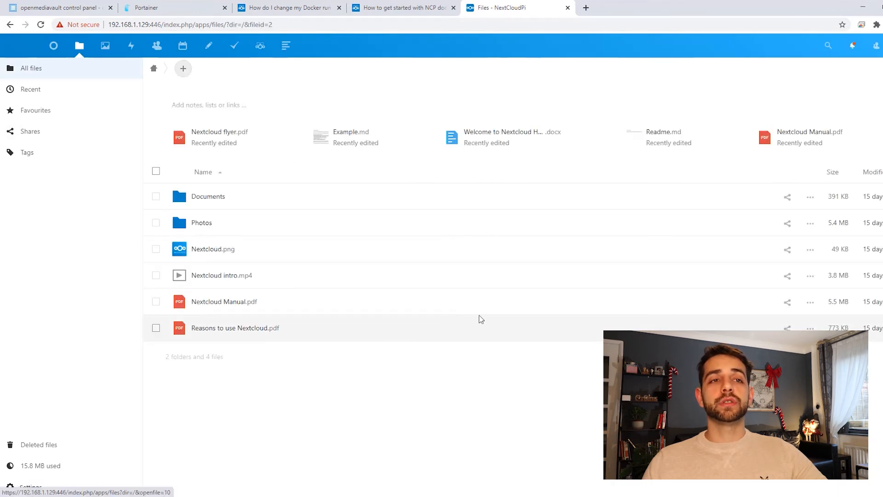
In user management, start a new account with username and display name "user" and enter its password
left_click(882, 46)
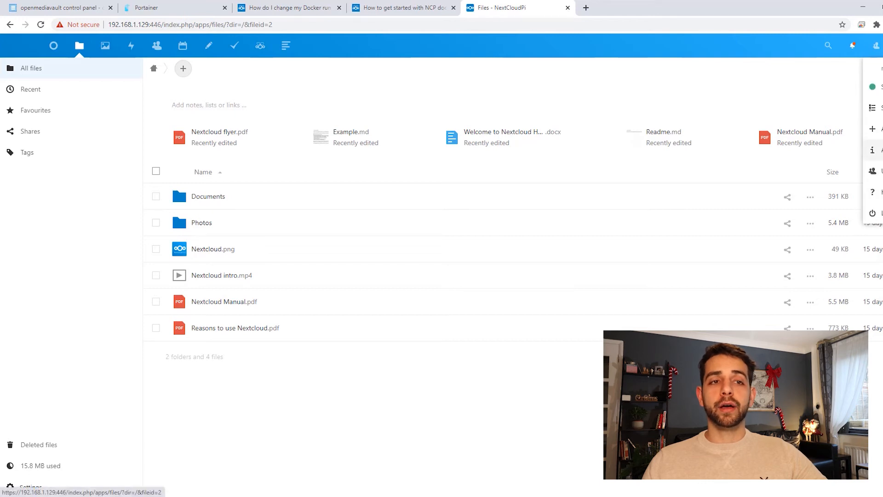
left_click(872, 171)
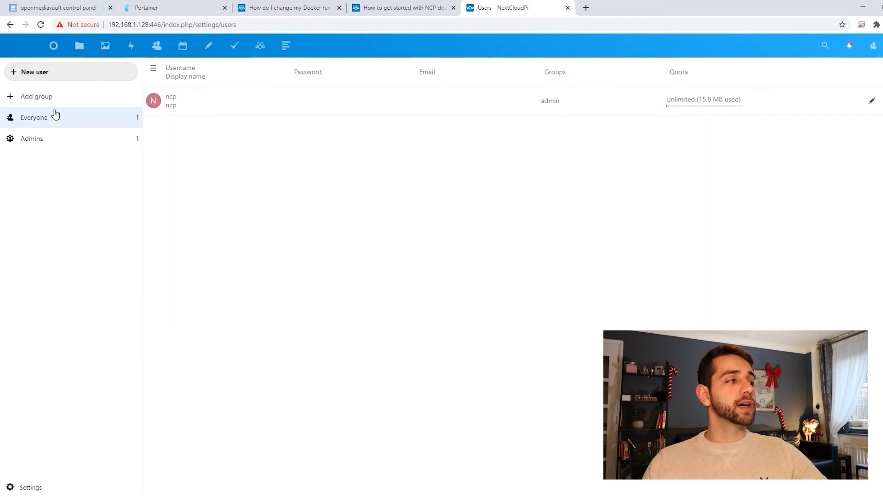
left_click(35, 73)
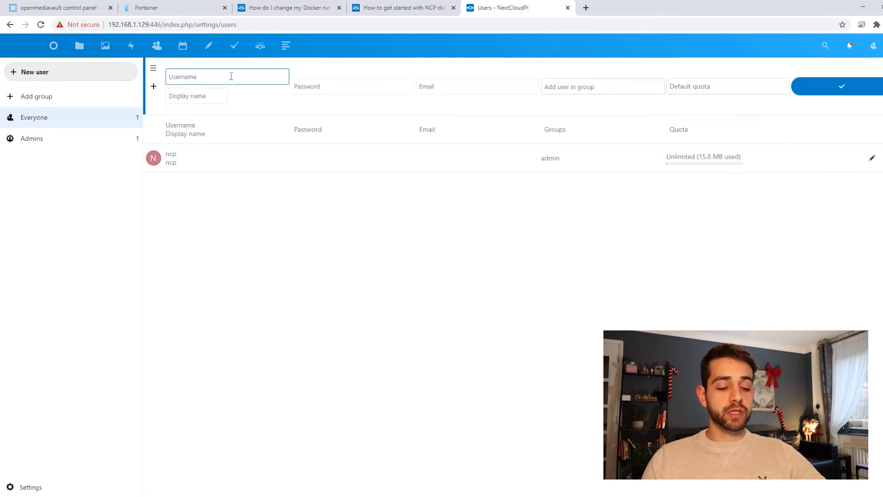
type("user")
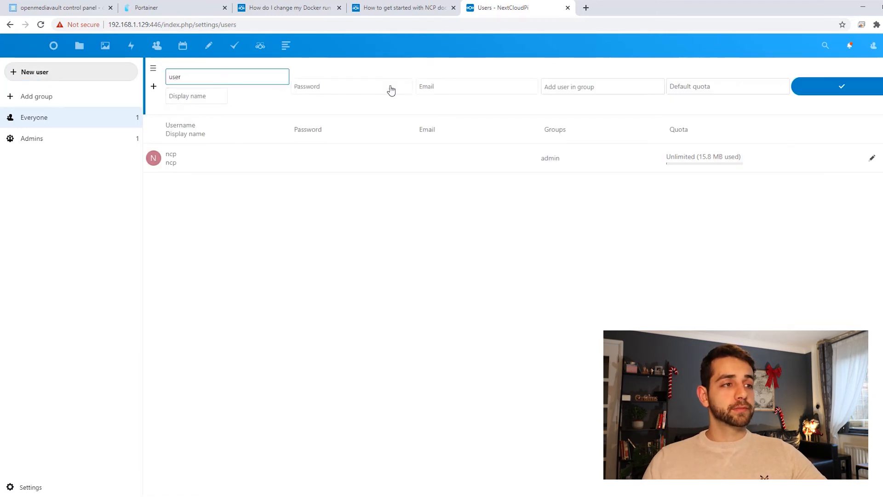
left_click(187, 96)
type("user")
left_click(321, 82)
type("***")
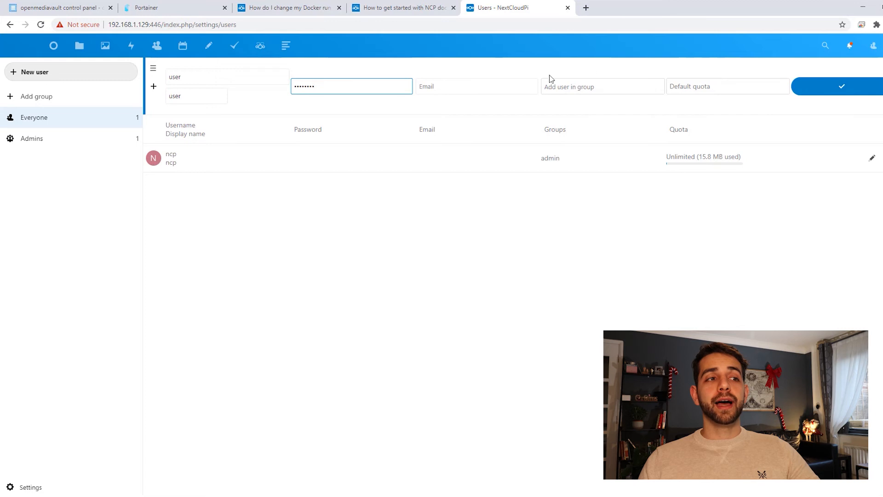
Add the new account to the admin group, keep the default quota, and create the user
left_click(591, 88)
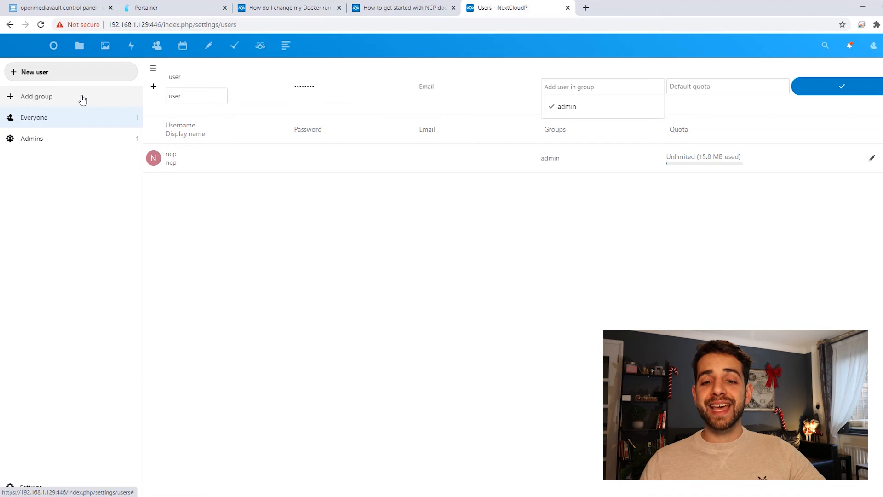
left_click(703, 86)
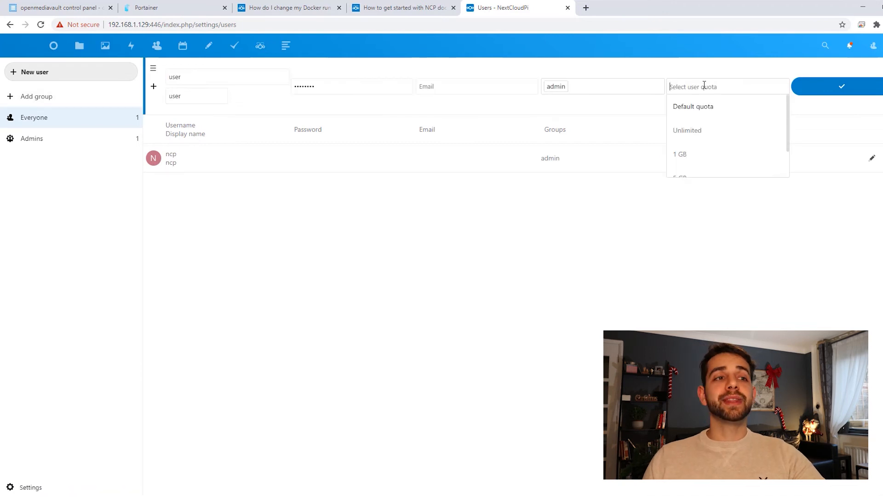
scroll(695, 157, "down", 1)
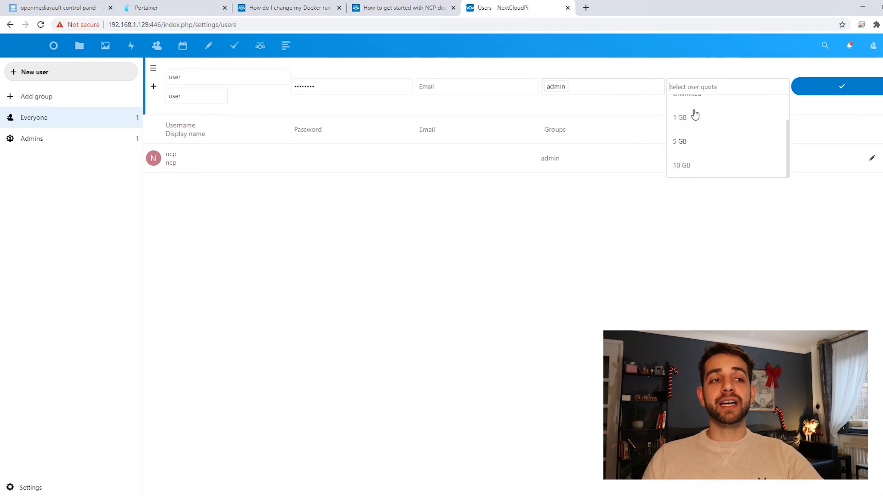
left_click(848, 92)
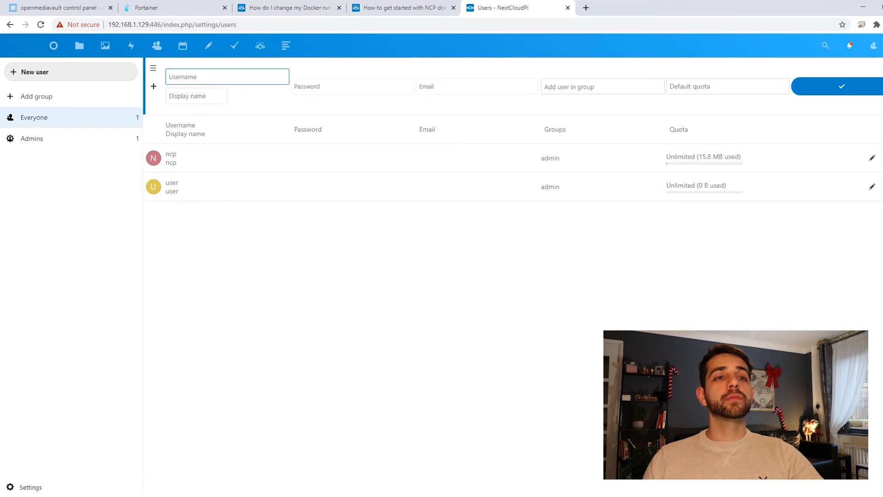
Log out of the ncp account and log in as "user" with that account's password
left_click(873, 46)
left_click(876, 213)
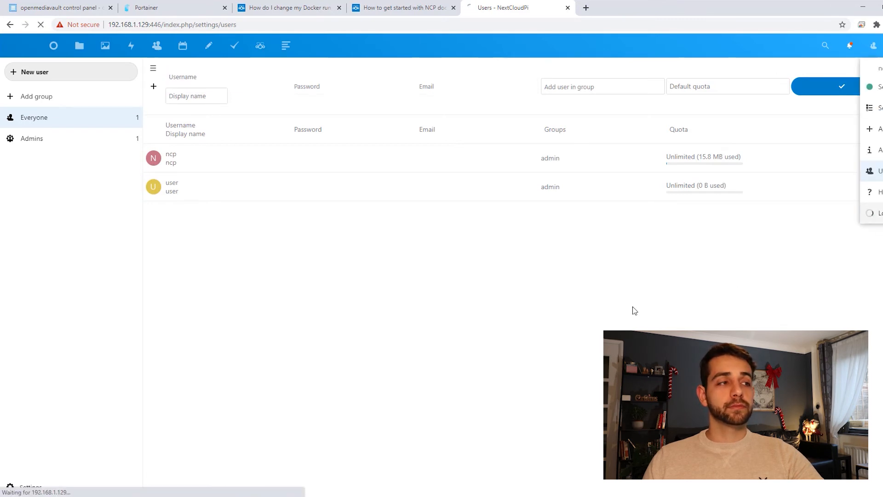
type("user")
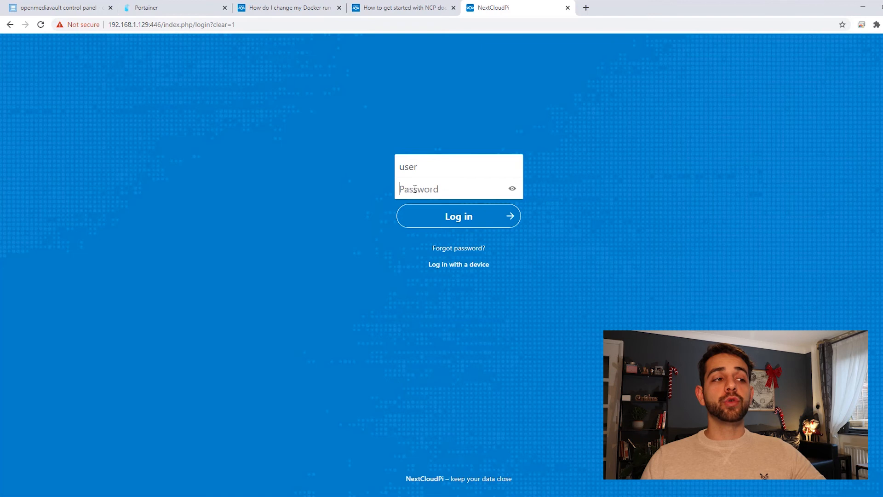
left_click(415, 189)
type("password")
key("Return")
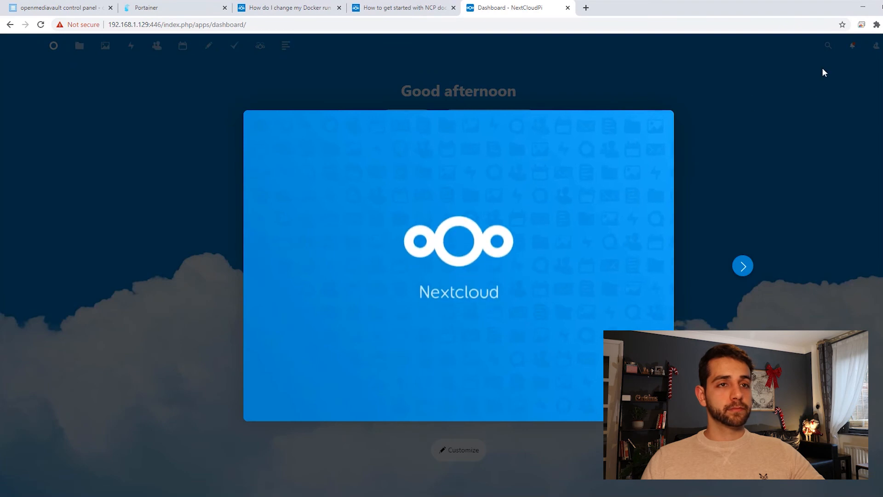
Close the welcome introduction for the new user and open its Files
left_click(882, 45)
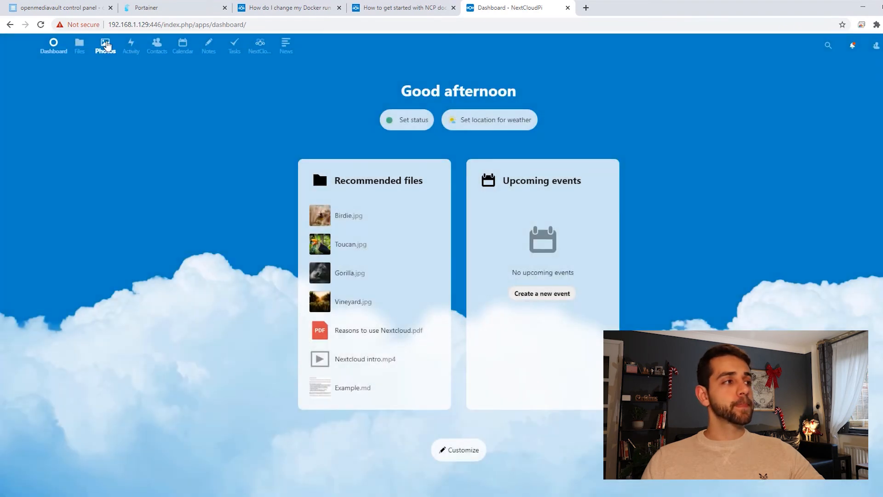
left_click(79, 45)
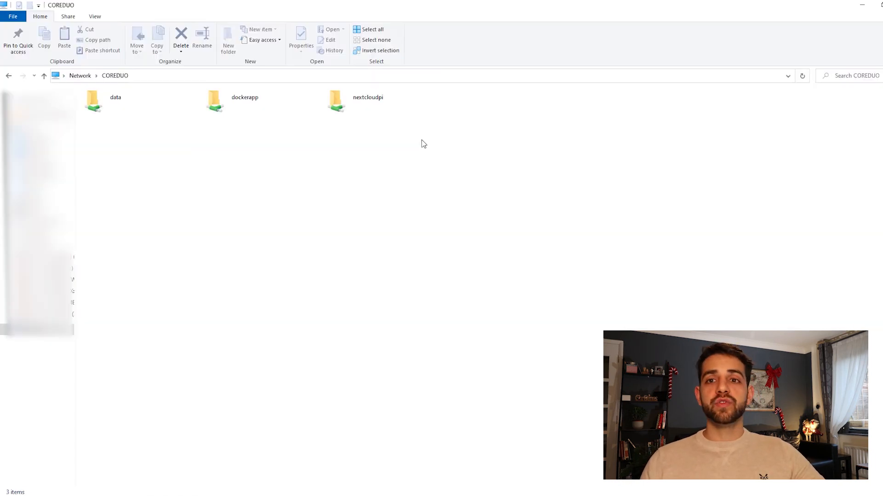
Switch to File Explorer and open dockerapp\letsencrypt\nginx\proxy-confs on the COREDUO network share
double_click(258, 101)
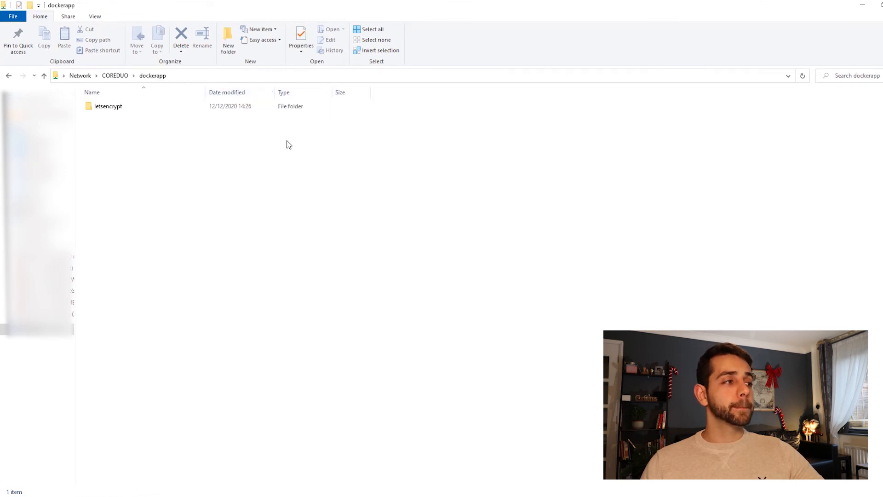
double_click(120, 110)
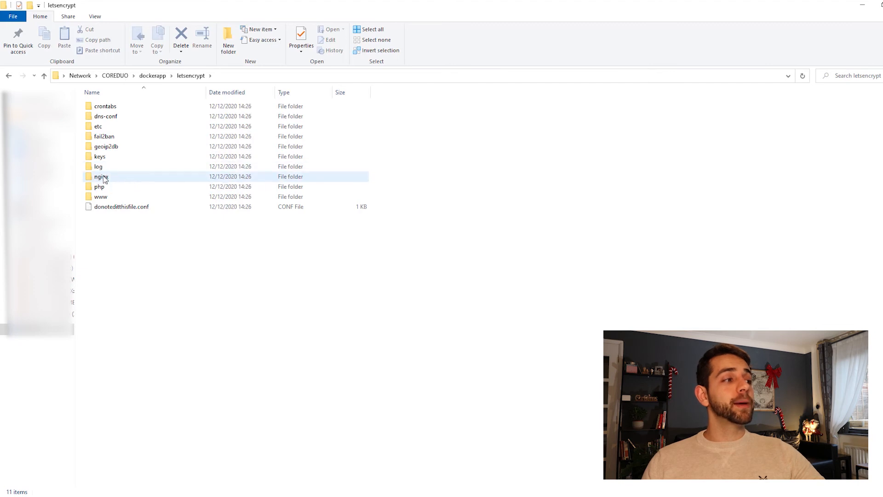
mouse_move(116, 179)
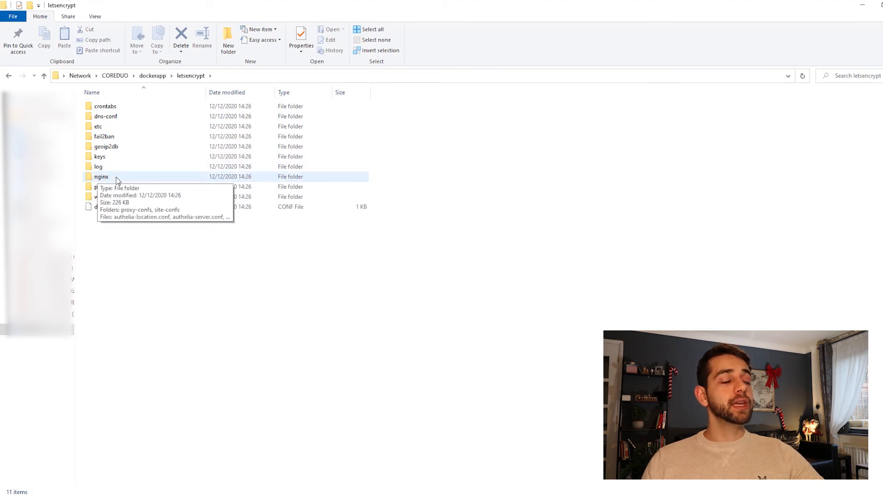
double_click(116, 178)
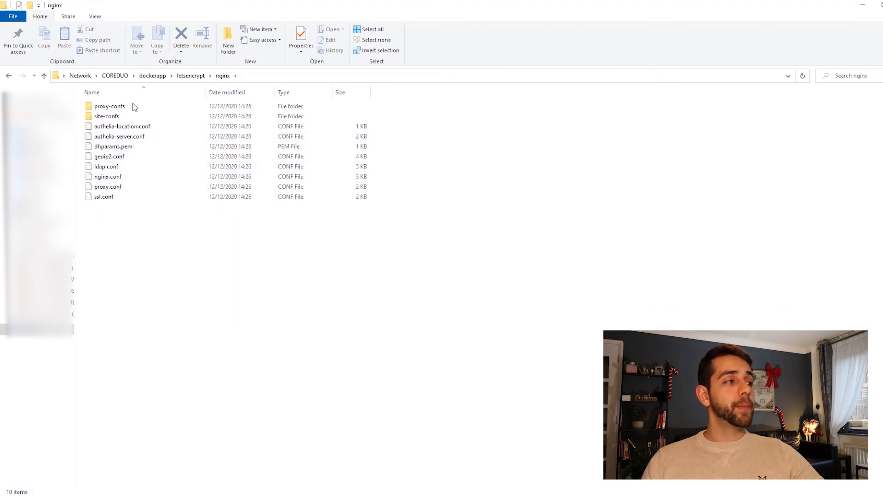
double_click(146, 109)
Find nextcloud.subdomain.conf.sample in the proxy-confs folder and open it in Notepad++
left_click(162, 119)
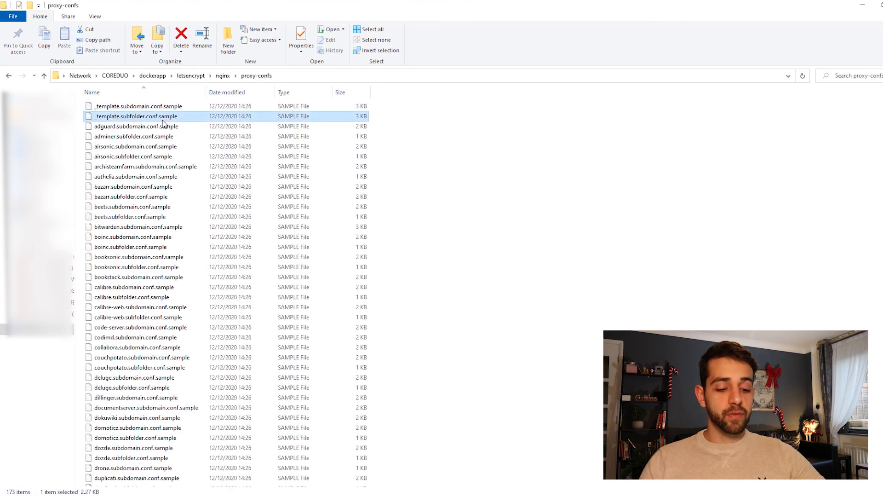
key("n")
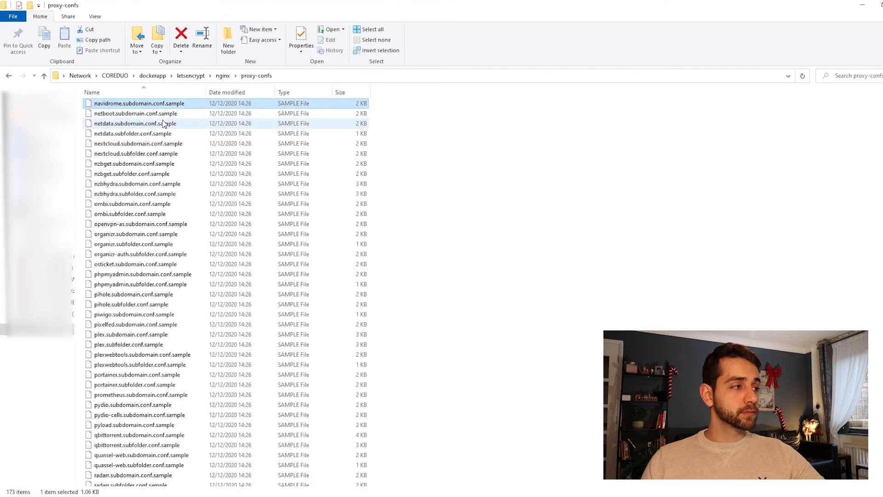
left_click(156, 144)
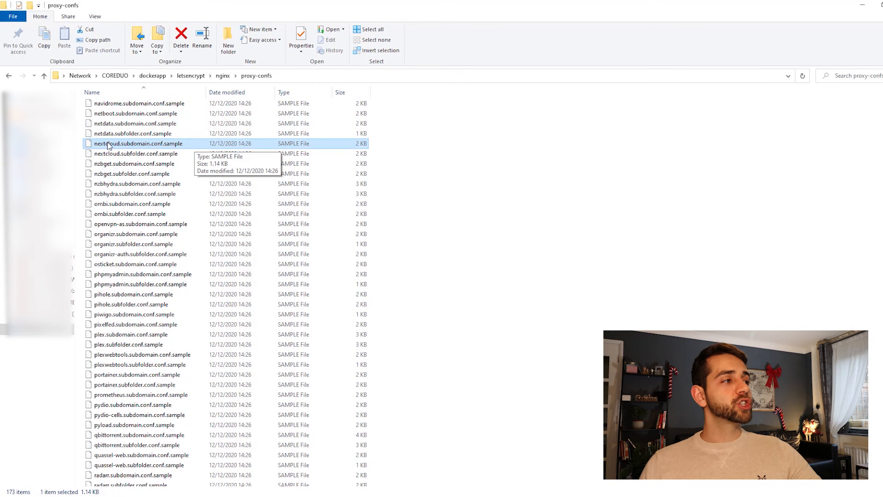
right_click(177, 145)
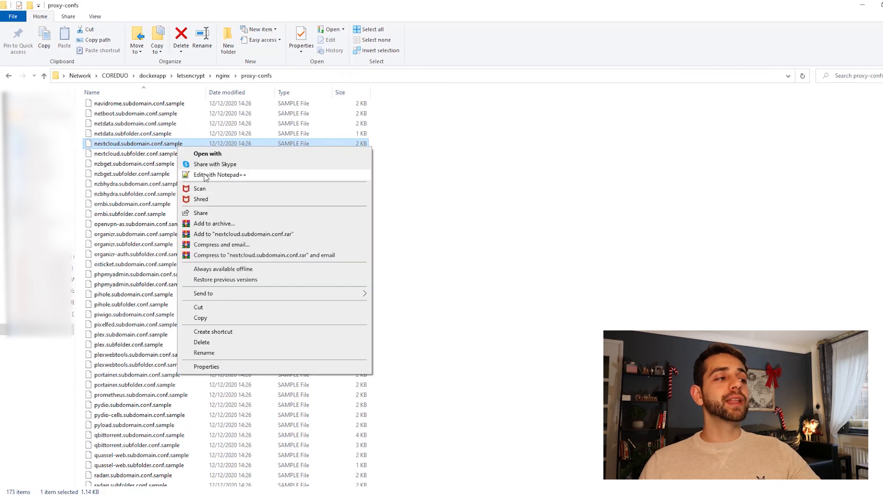
left_click(242, 177)
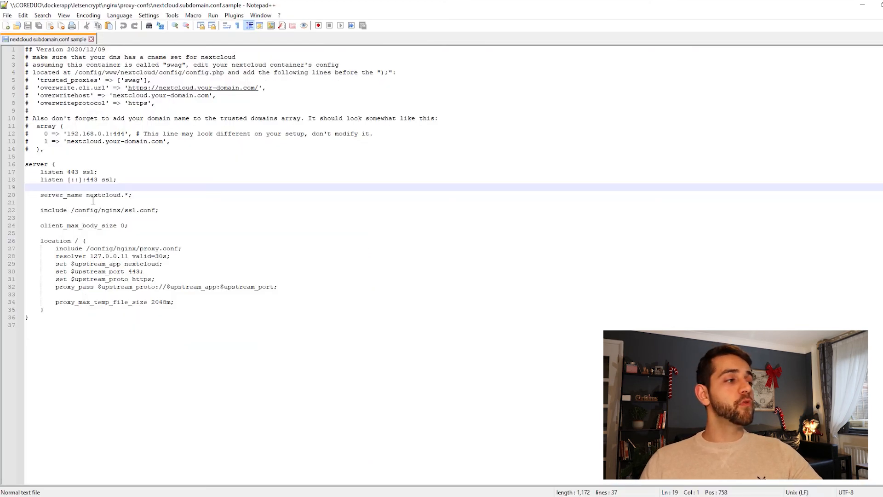
Replace nextcloud with user-sauberlab4 in the server_name line so it reads user-sauberlab4.*
left_click_drag(86, 198, 121, 197)
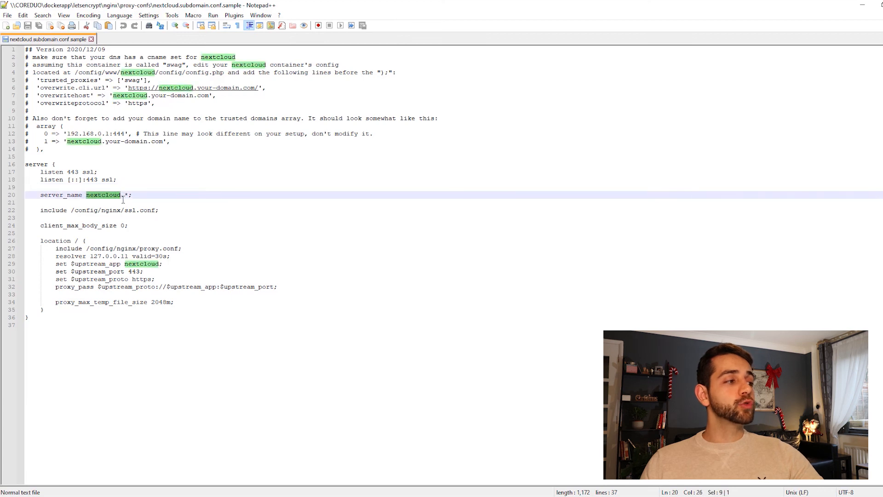
type(",user-sauberlab4")
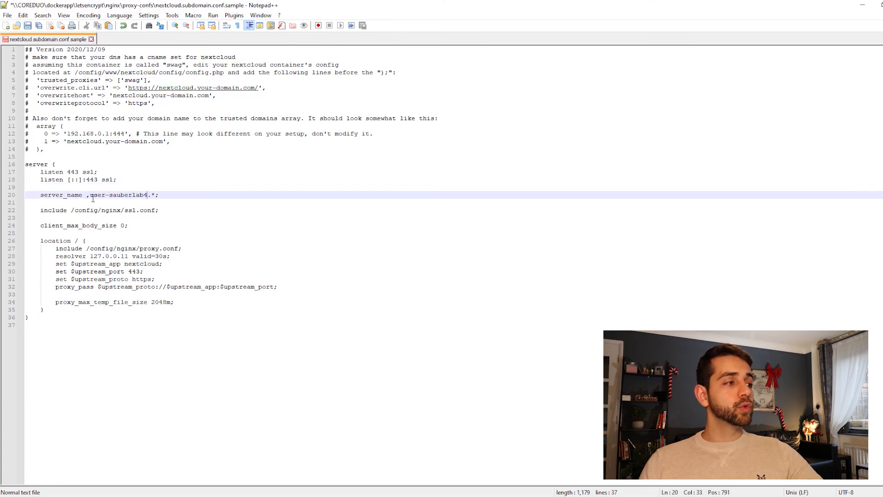
key("BackSpace")
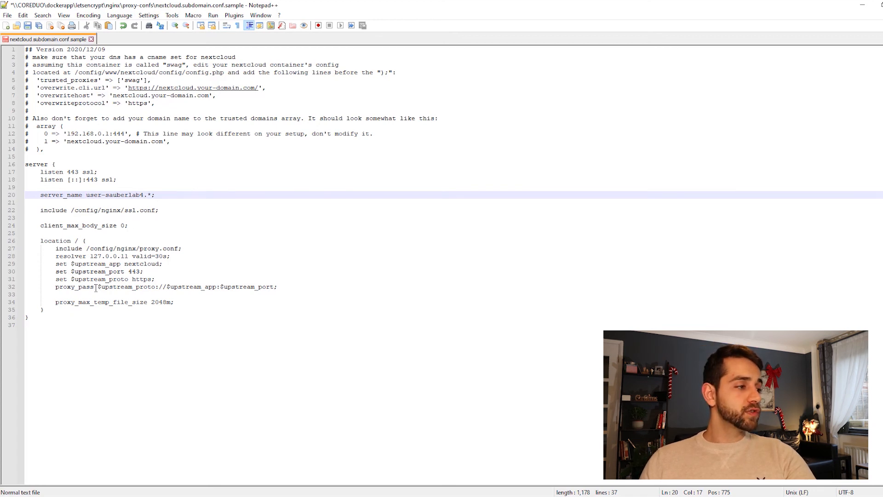
left_click_drag(97, 287, 277, 286)
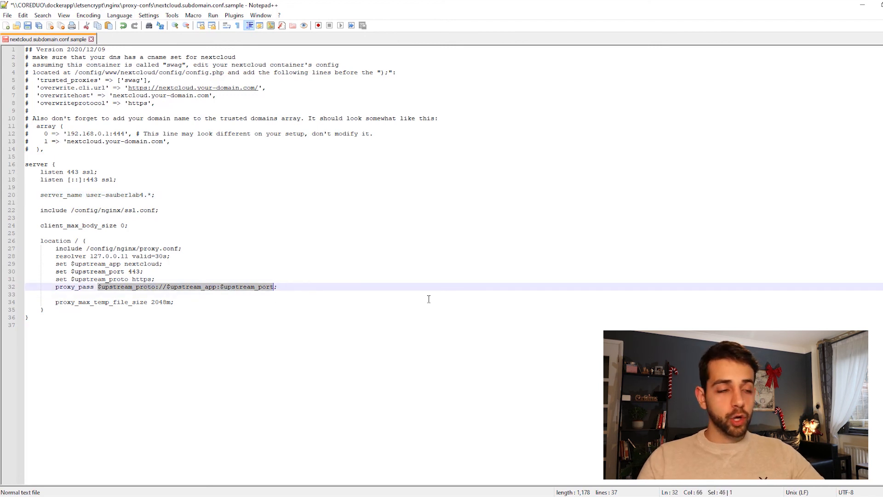
type("htt")
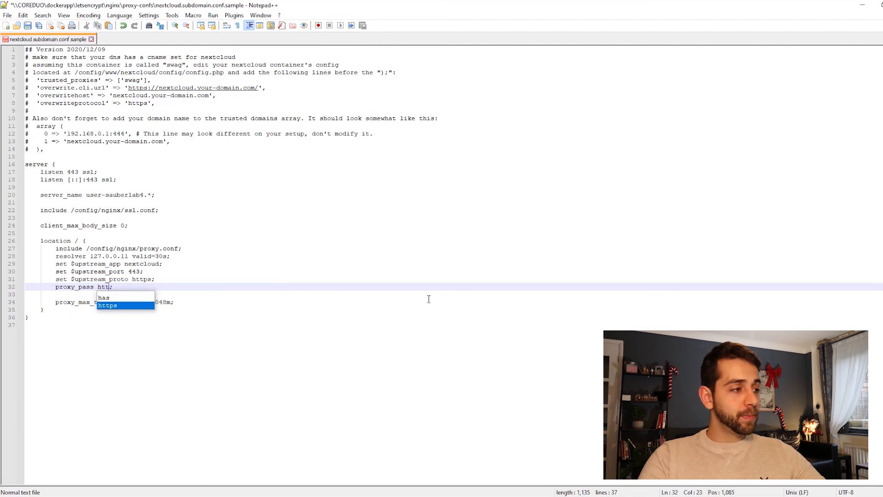
type("ps://192.16")
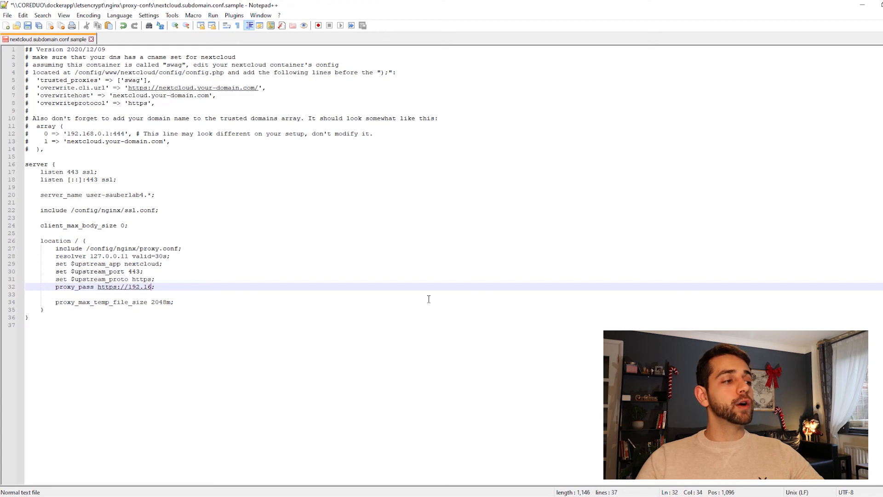
type("8.1.129:446")
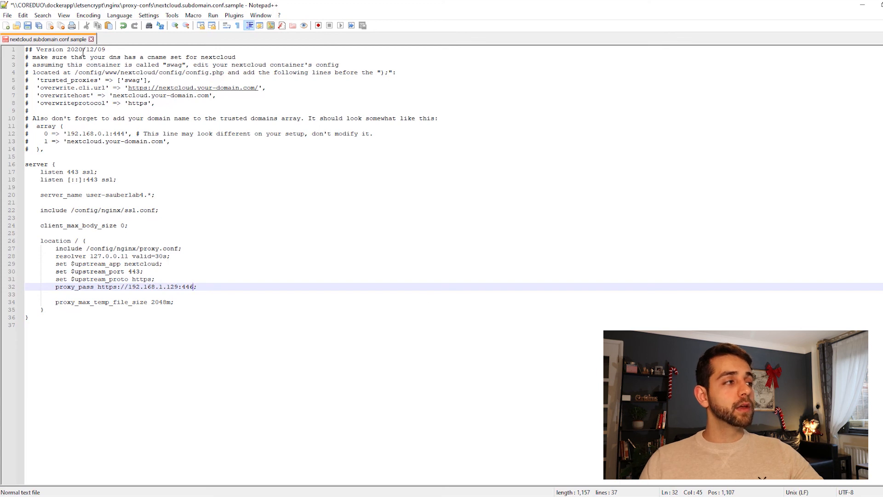
Save the edited configuration in the proxy-confs folder under the new name nextcloud.subdomain.conf, without the .sample ending
left_click(7, 16)
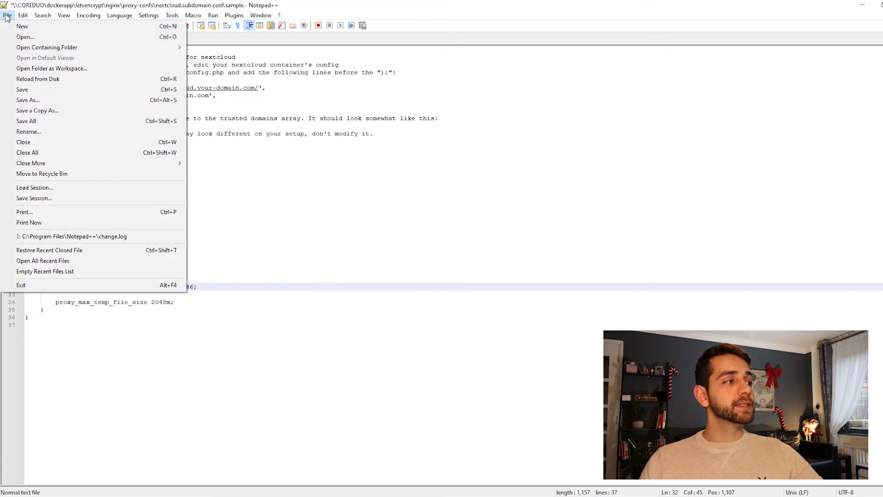
left_click(41, 100)
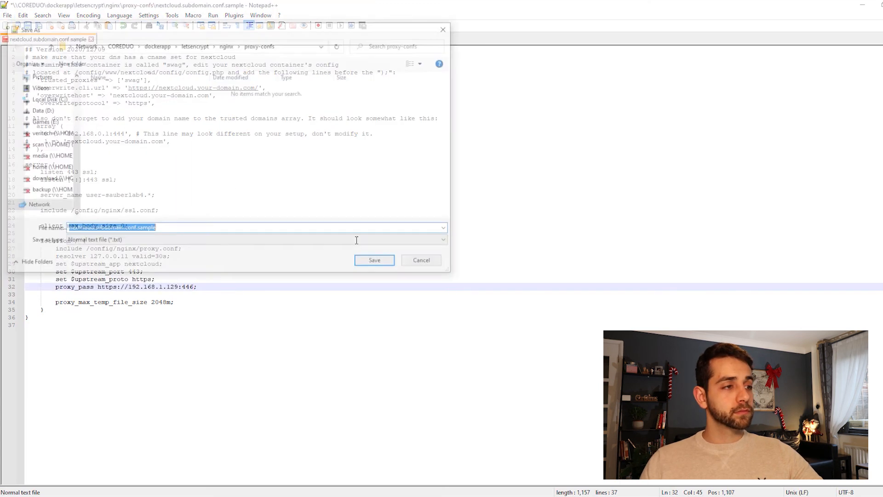
left_click_drag(137, 231, 256, 230)
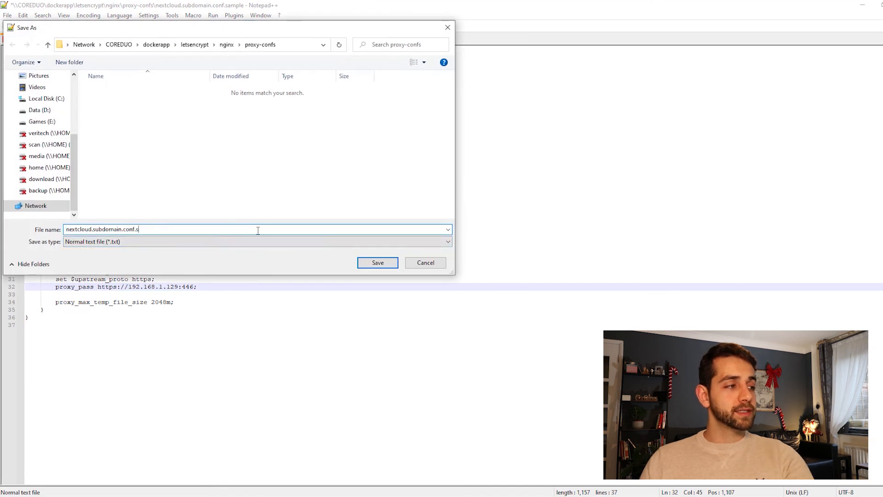
key("BackSpace")
left_click(365, 262)
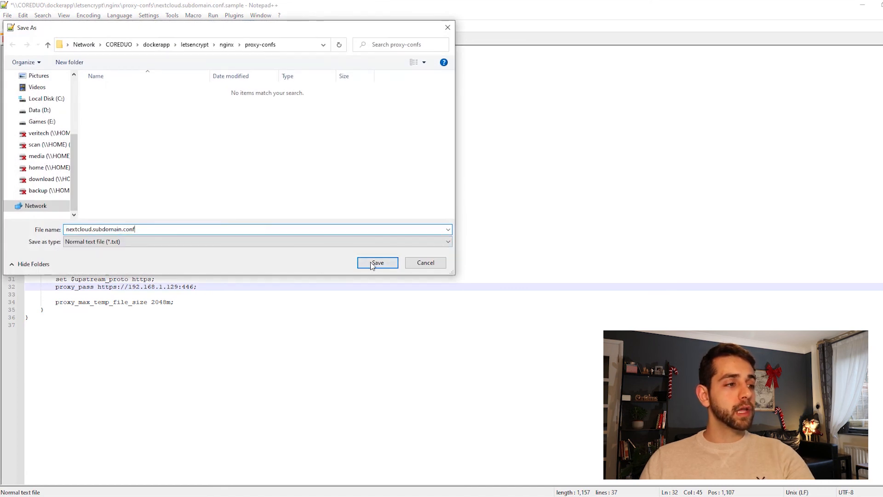
left_click(376, 263)
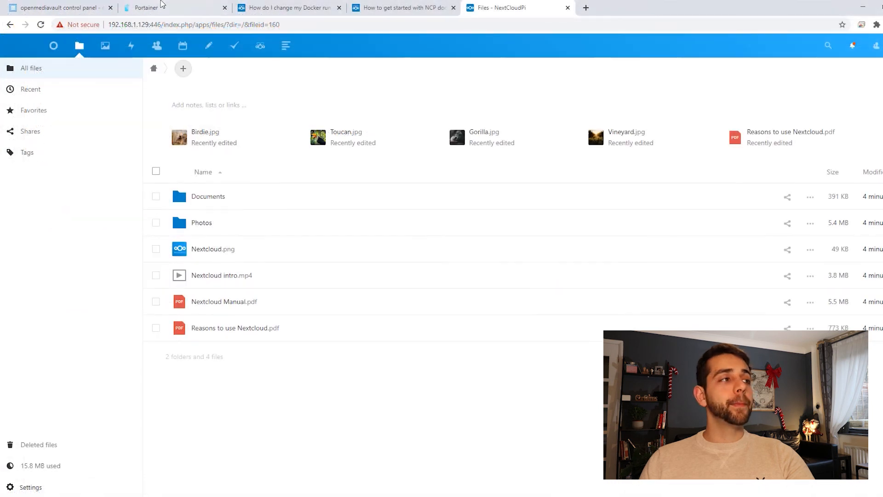
Switch to Portainer in the browser, restart the letsencrypt container and open its logs down to the latest entries
left_click(162, 5)
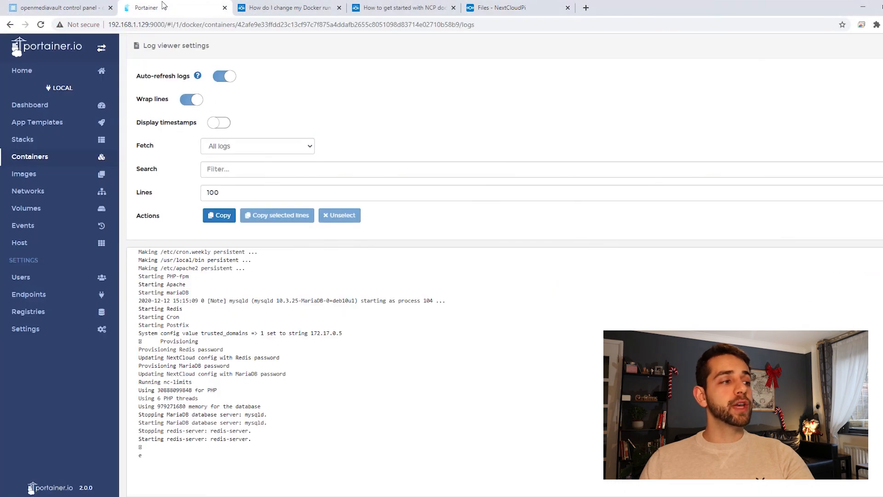
left_click(37, 155)
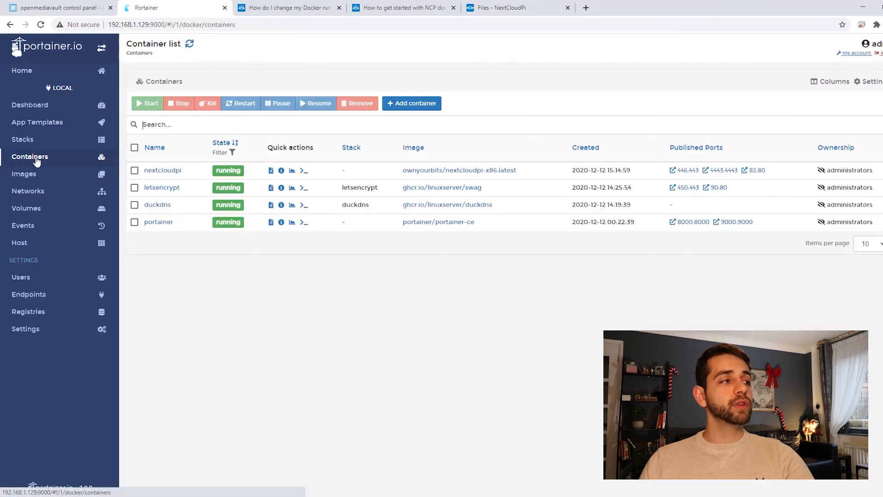
left_click(168, 191)
left_click(243, 111)
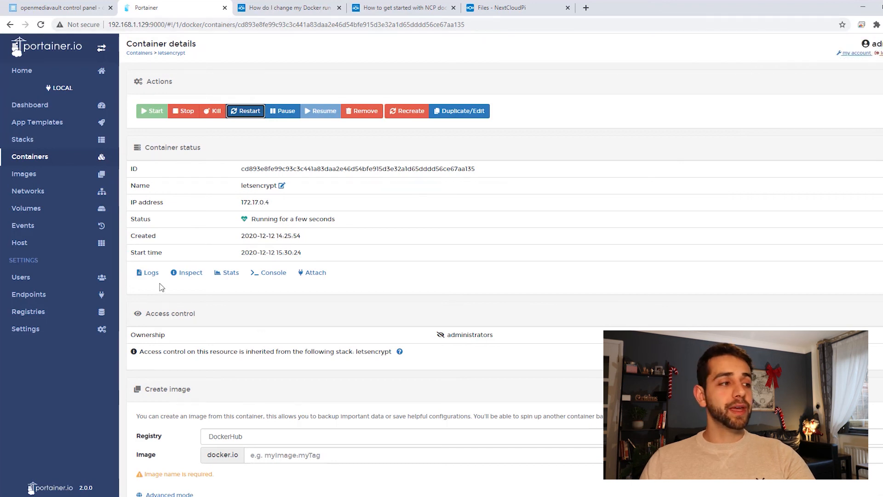
left_click(152, 273)
scroll(187, 455, "down", 1)
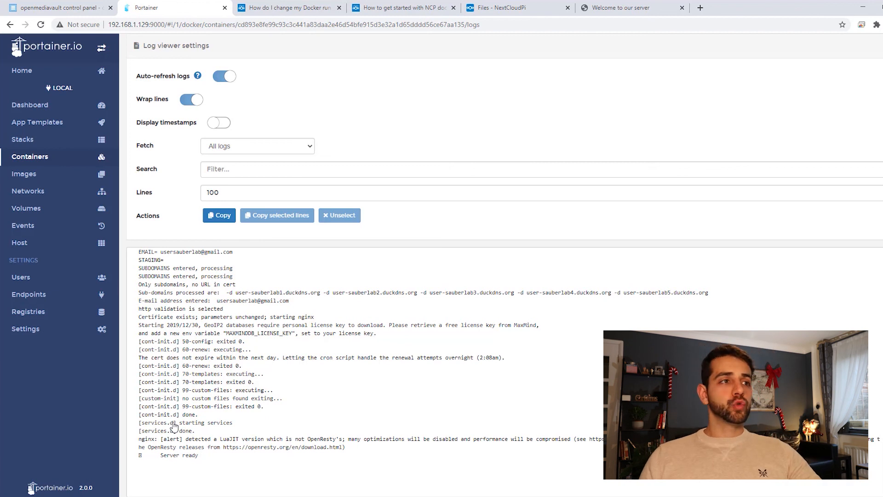
Reload user-sauberlab4.duckdns.org in its browser tab and log in to NextCloudPi with the filled-in user account
left_click(607, 8)
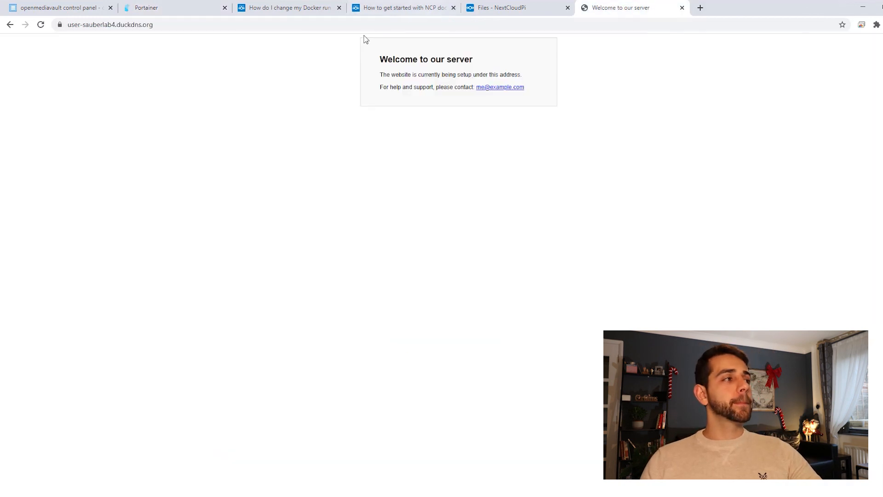
left_click(191, 25)
key("Return")
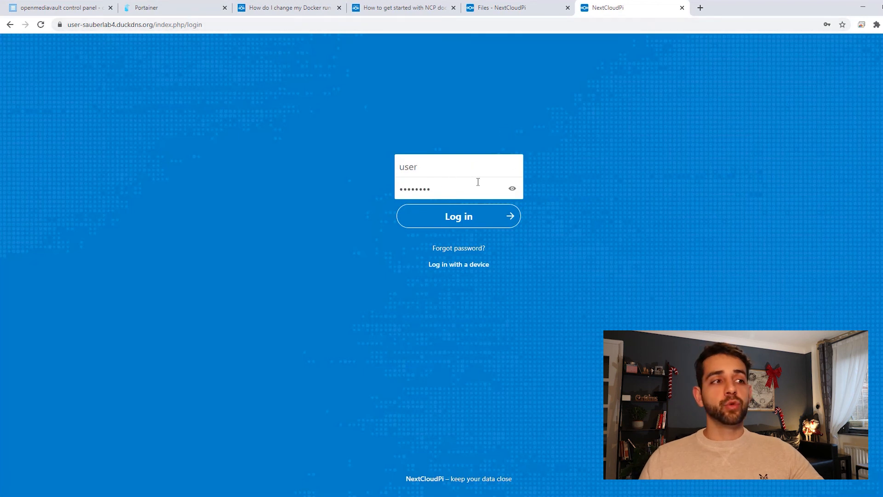
left_click(437, 229)
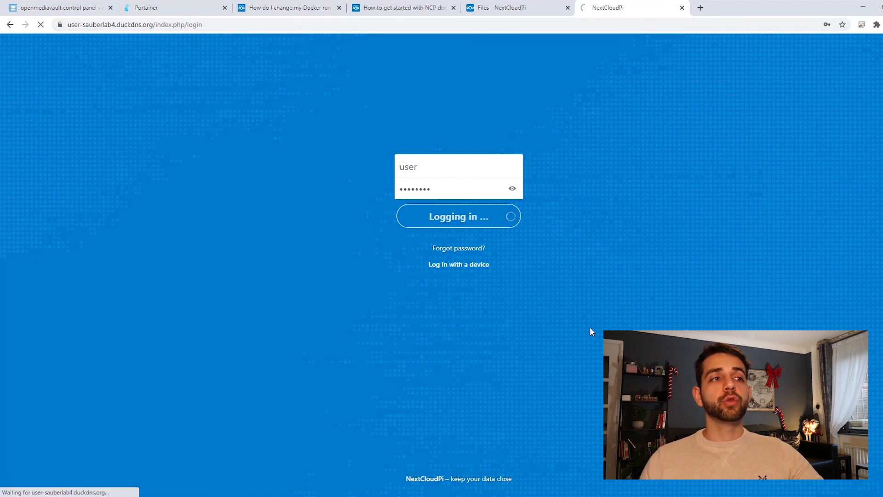